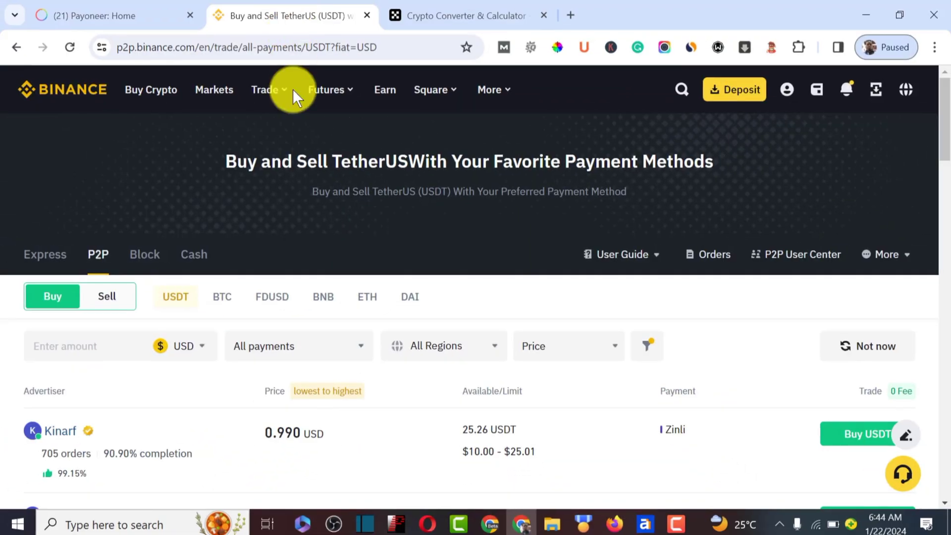
Step: Search the Binance USDT buy listings' payment methods for 'payp', which finds no match
scroll(308, 195, down, 2)
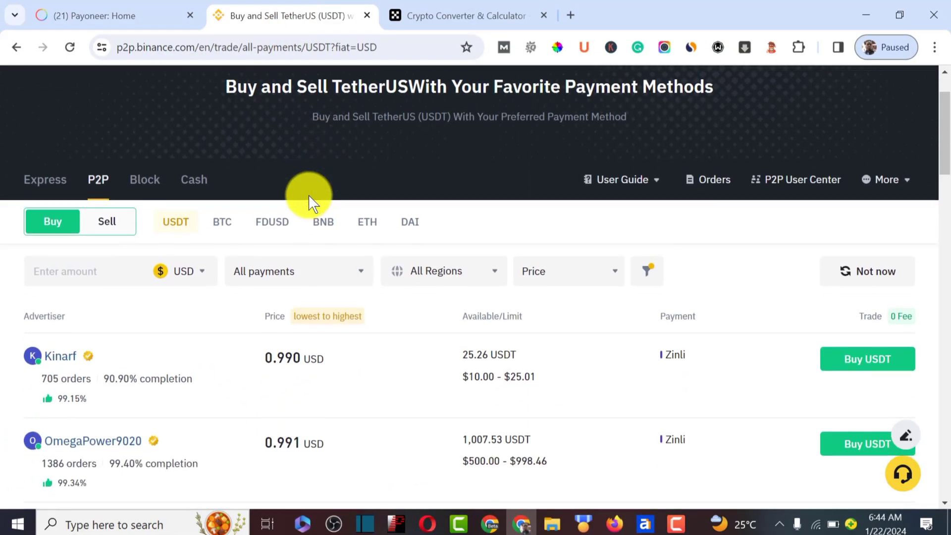
scroll(308, 194, up, 1)
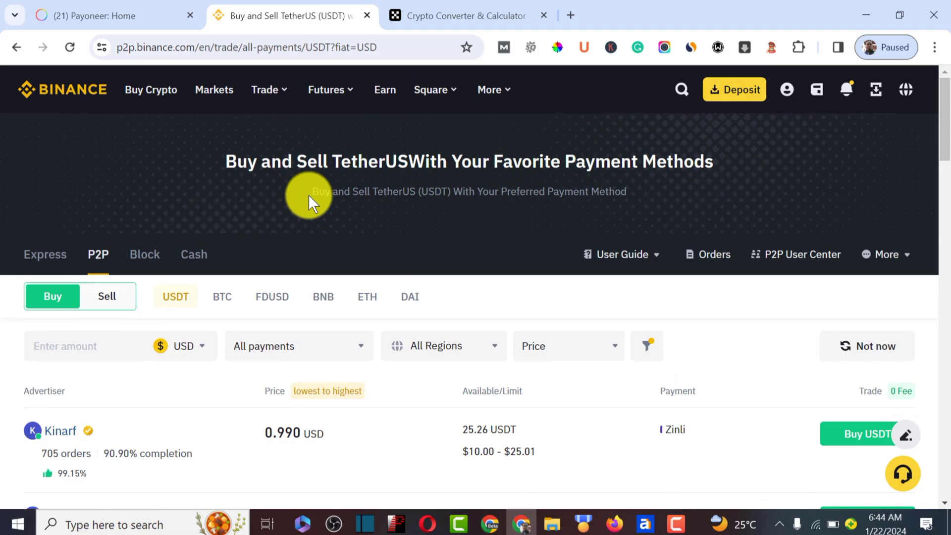
click(268, 352)
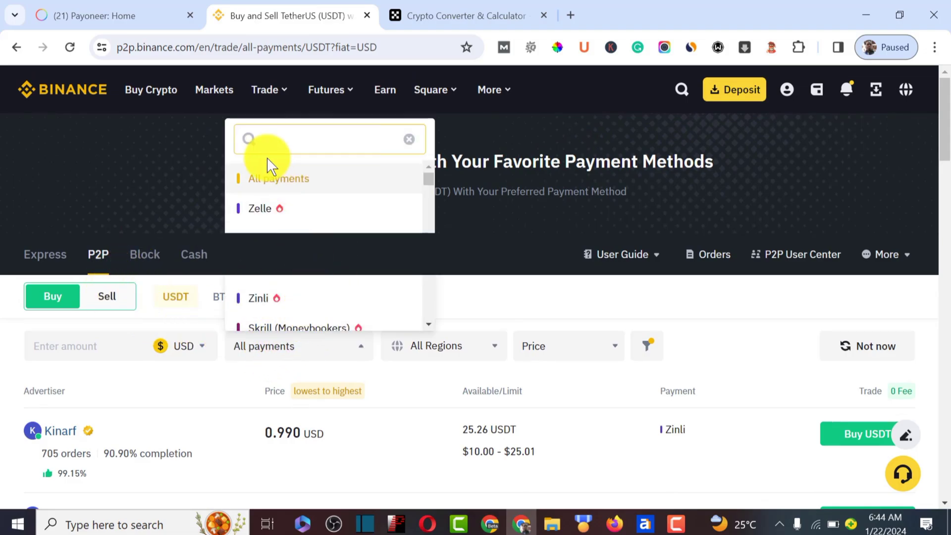
text(payp)
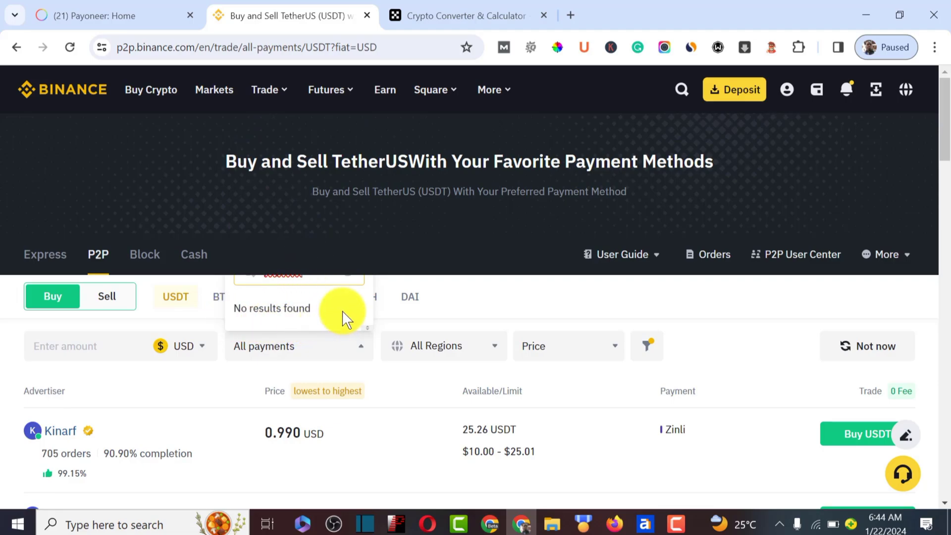
Step: Switch to the Payoneer home page and highlight the 72.00 USD balance
key(ctrl+shift+Tab)
click(297, 255)
drag(296, 255, 190, 257)
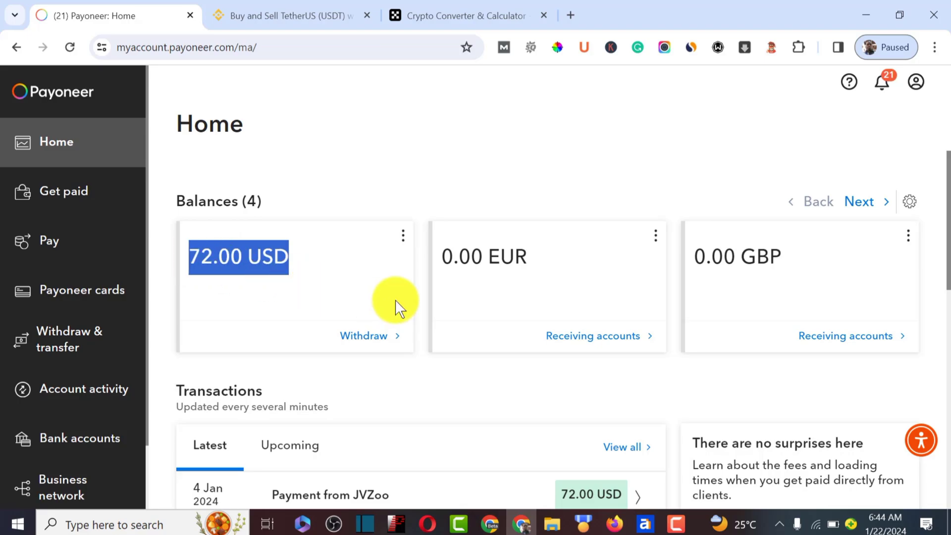
Step: Scroll through the Payoneer home page to review the 72.00 USD balance
scroll(397, 308, down, 5)
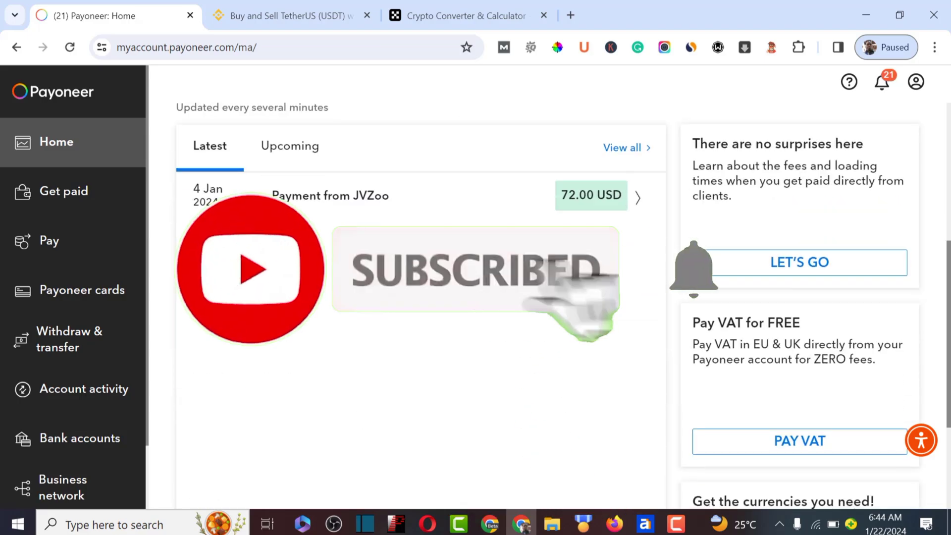
scroll(421, 297, up, 5)
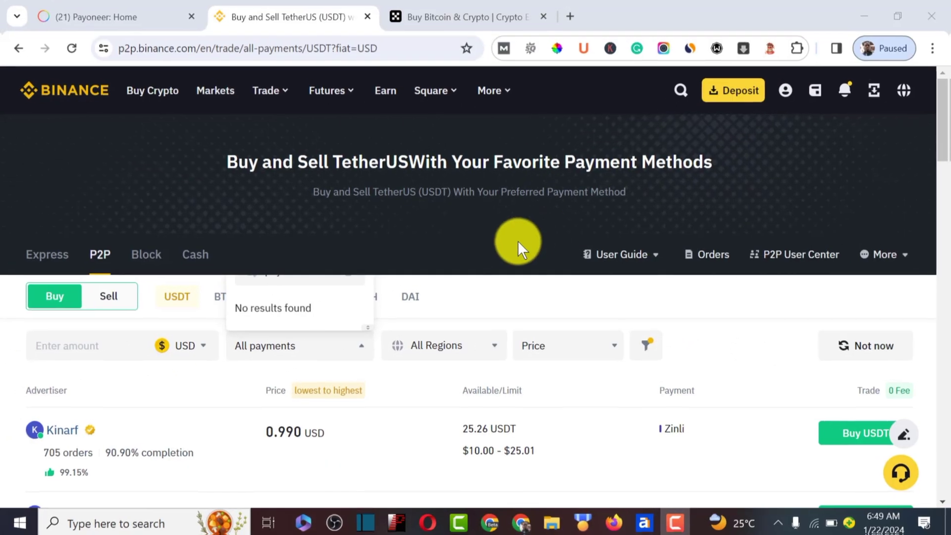
Step: Go to the okx.com homepage, browse it and open the account profile options
click(455, 17)
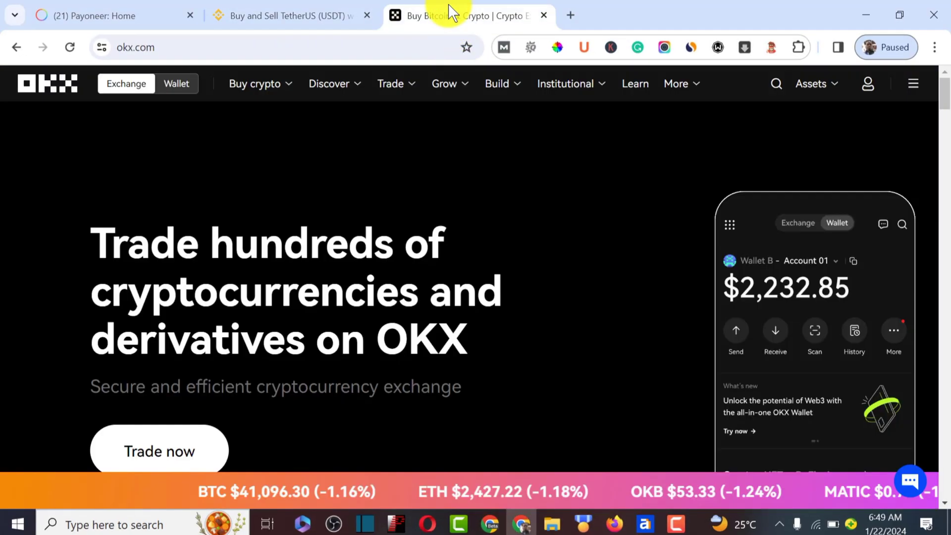
click(198, 47)
drag(194, 50, 106, 47)
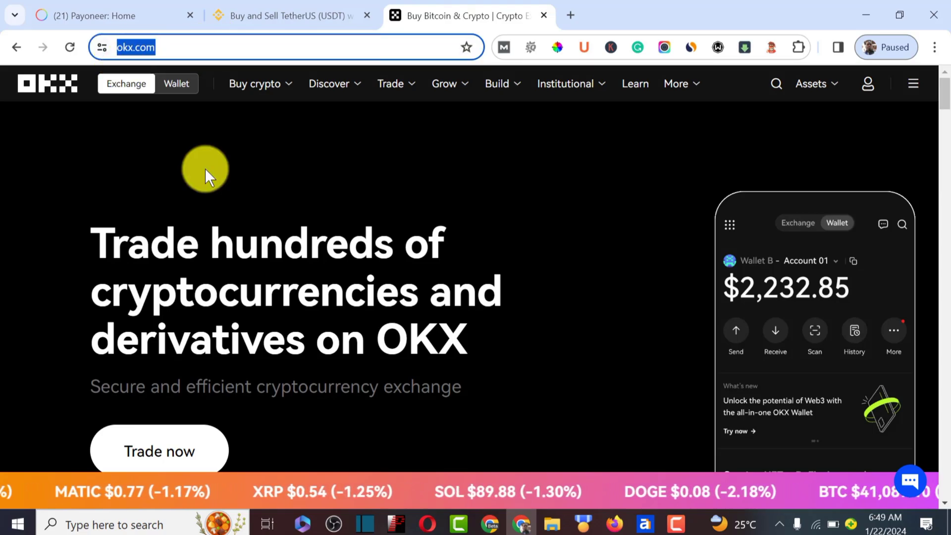
scroll(424, 259, down, 4)
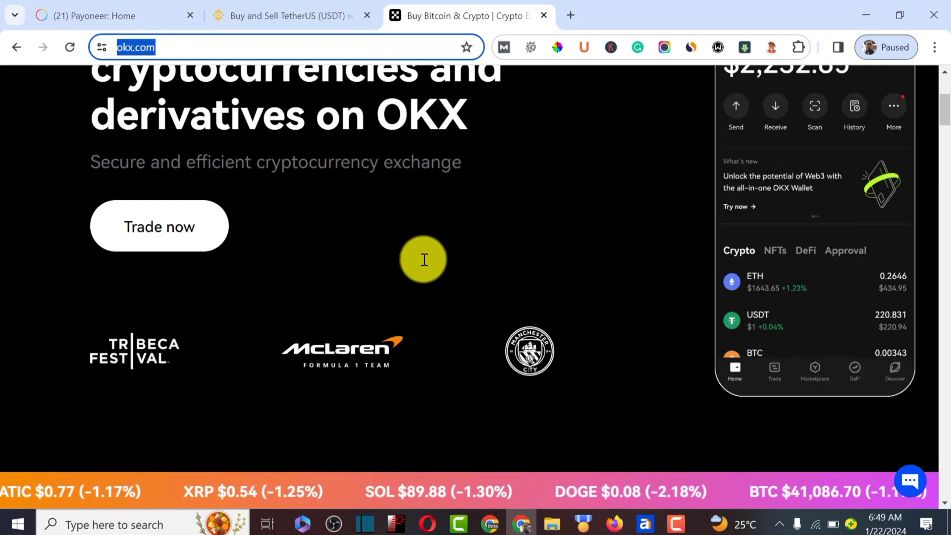
scroll(593, 278, up, 4)
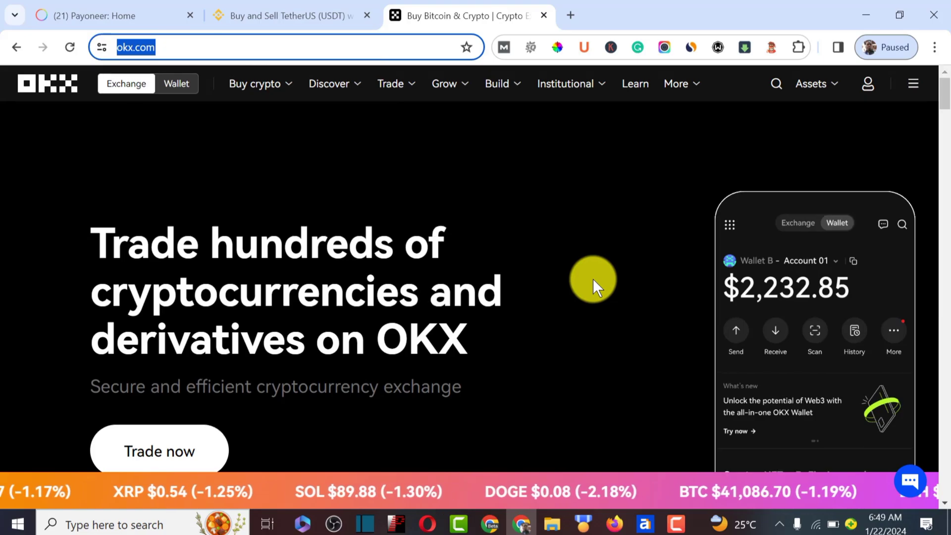
scroll(649, 242, down, 12)
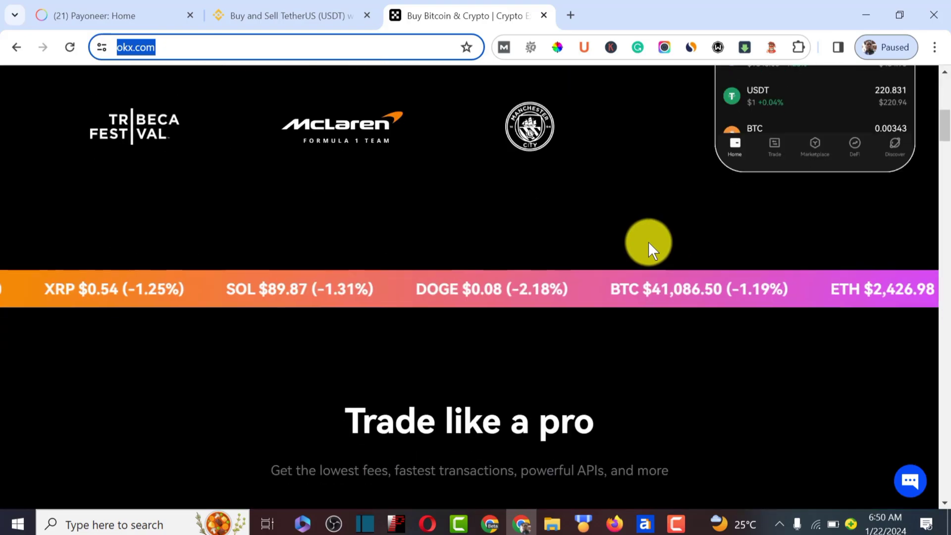
scroll(649, 242, down, 15)
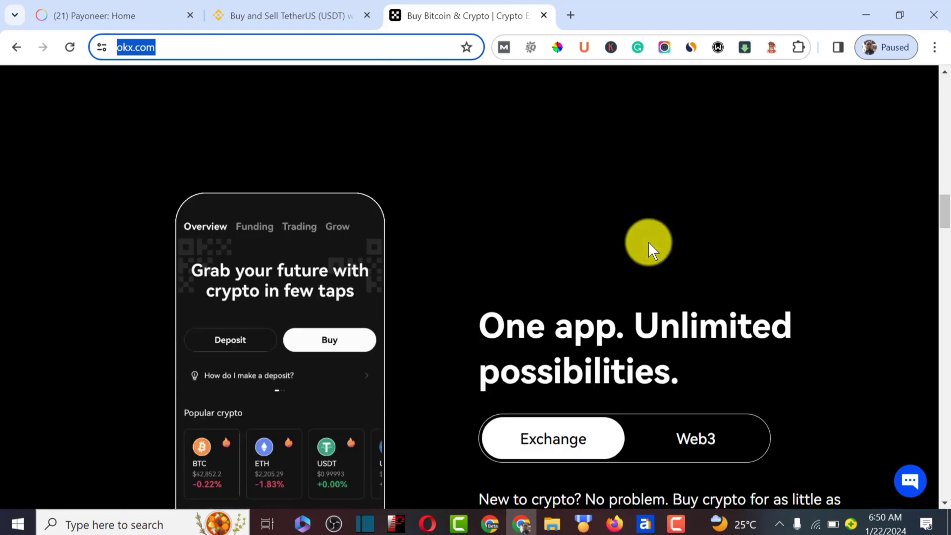
scroll(649, 242, up, 15)
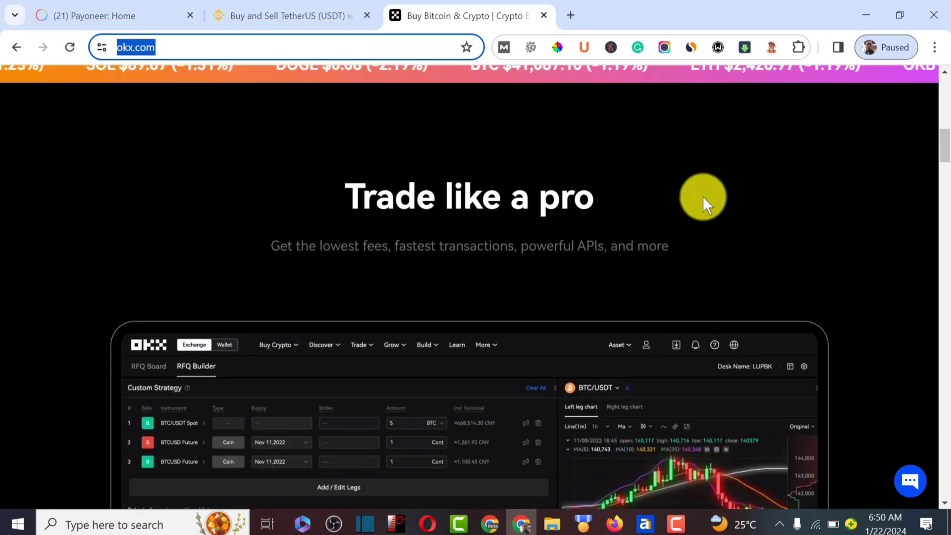
scroll(819, 175, up, 10)
scroll(673, 207, up, 4)
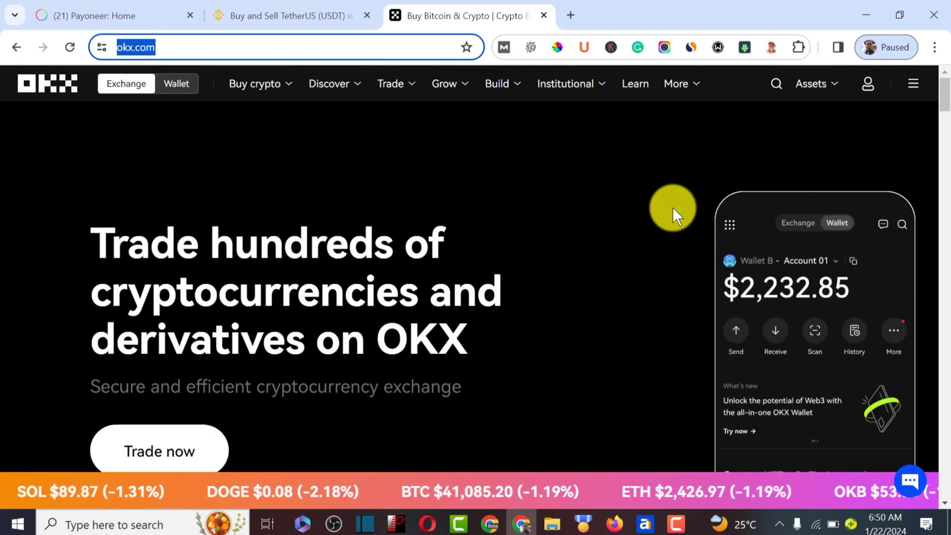
click(867, 84)
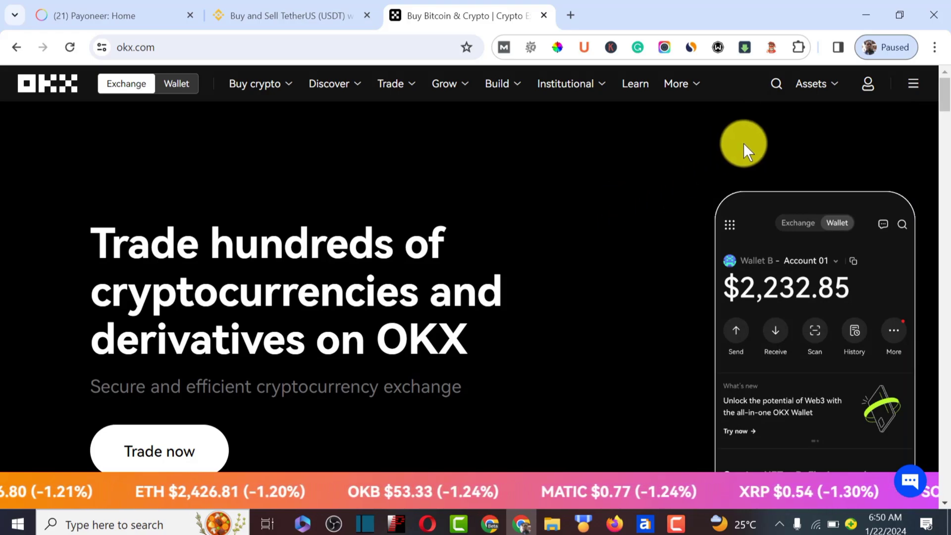
Step: Scroll the OKX homepage and reveal P2P trading in the Buy crypto menu
scroll(724, 174, down, 10)
scroll(724, 173, down, 20)
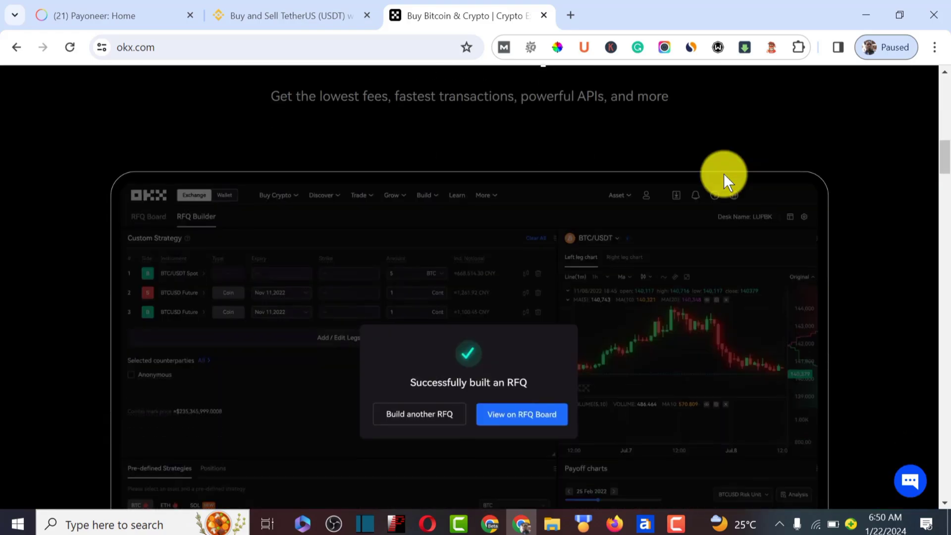
scroll(724, 179, down, 6)
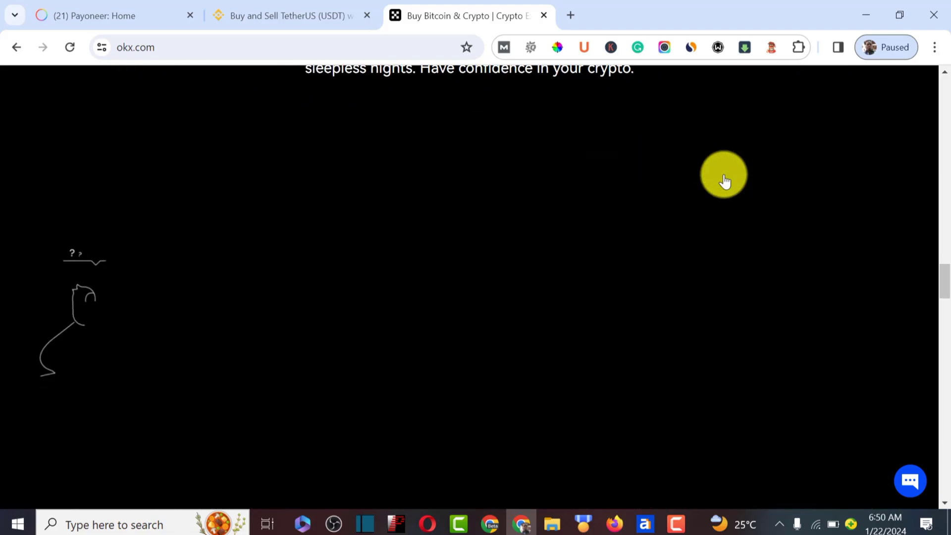
scroll(723, 179, up, 20)
scroll(724, 174, up, 10)
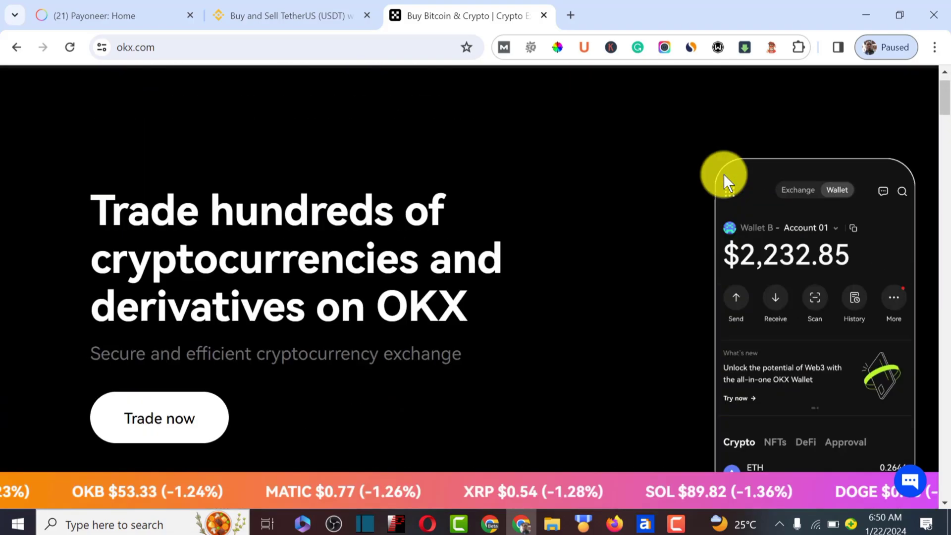
mouse_move(289, 89)
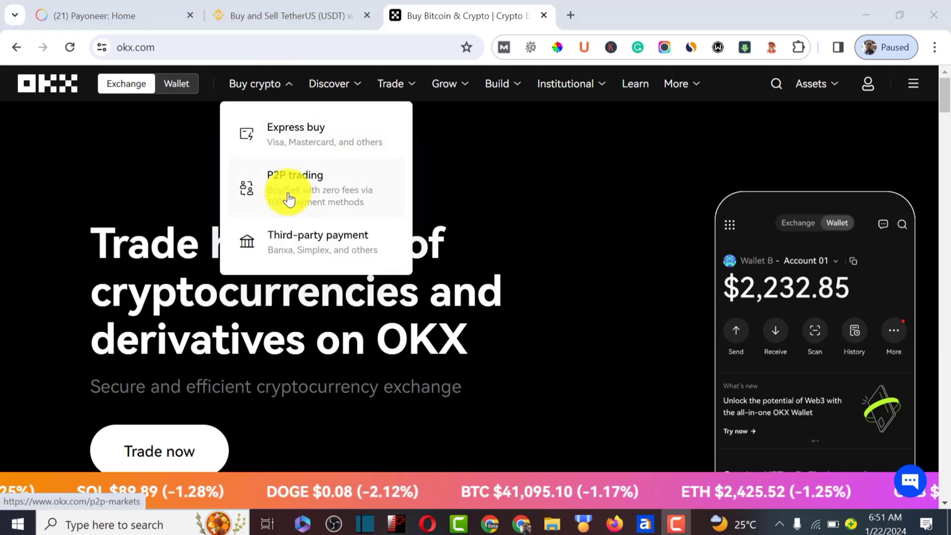
Step: Open the OKX P2P marketplace and show the Buy USDT listings
click(287, 200)
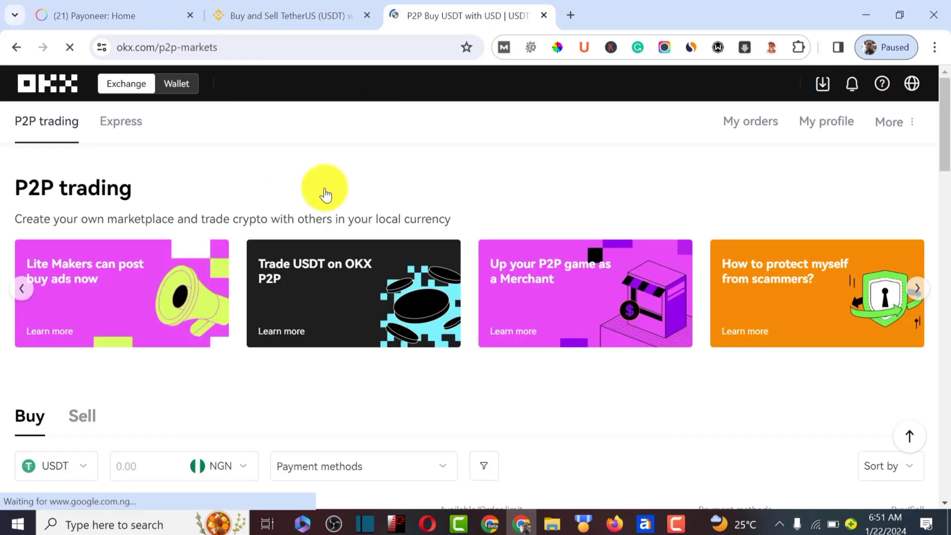
scroll(326, 195, down, 5)
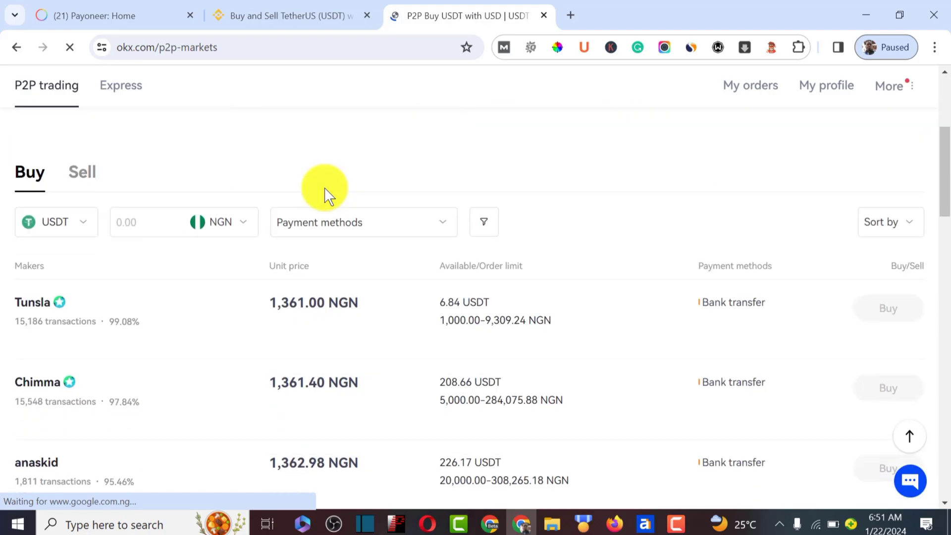
scroll(325, 196, up, 3)
scroll(324, 198, up, 2)
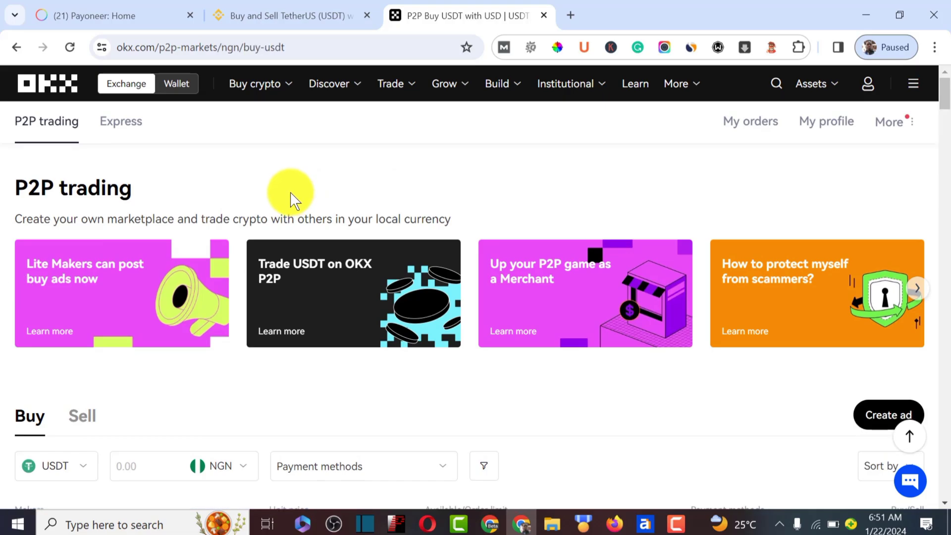
scroll(293, 199, down, 4)
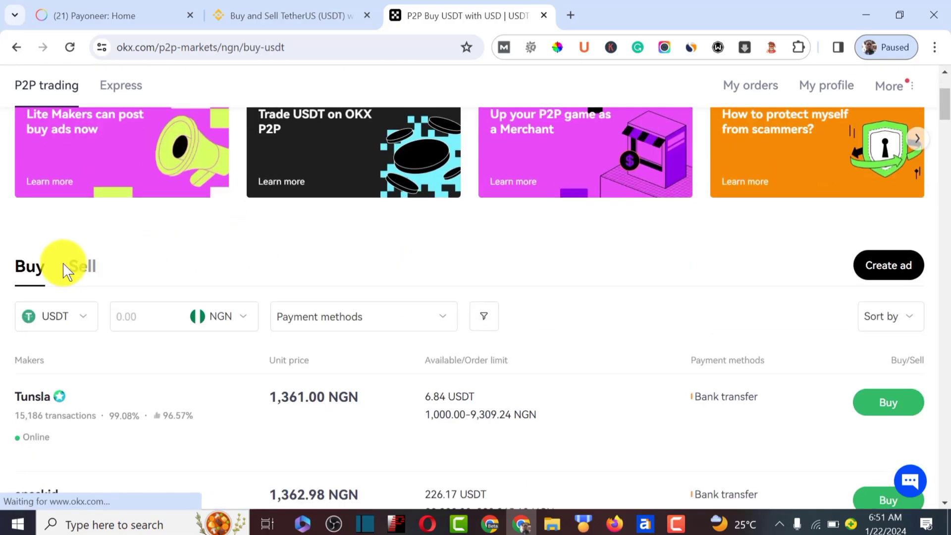
click(21, 288)
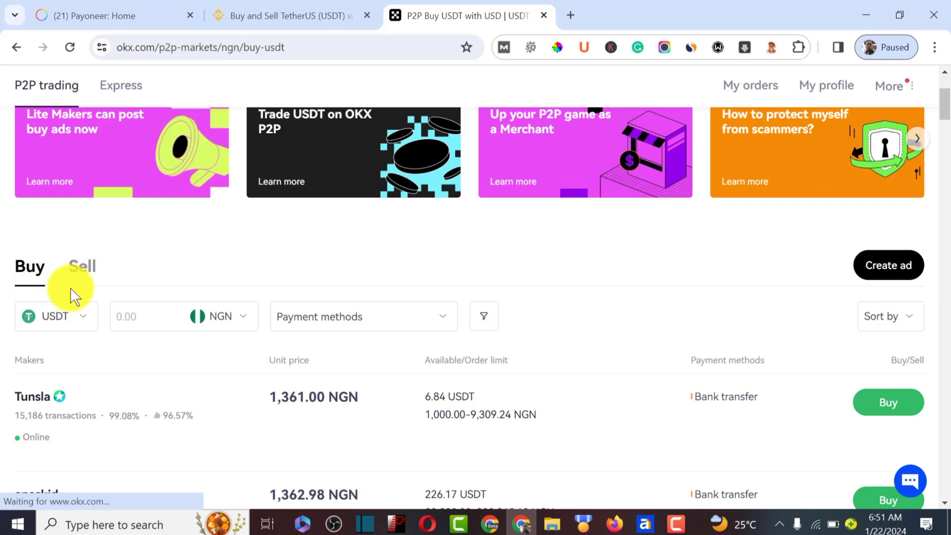
scroll(117, 304, down, 3)
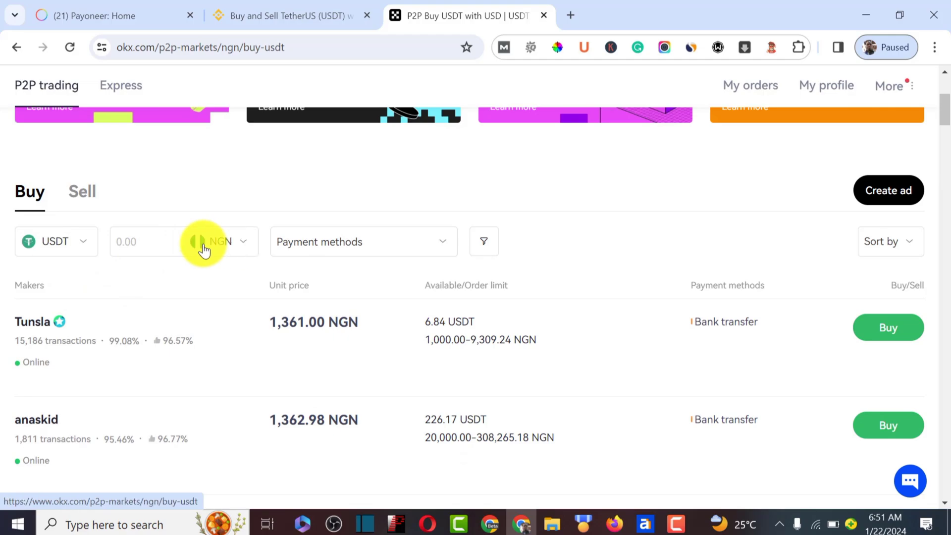
Step: Set the fiat currency for the listings to USD
click(241, 249)
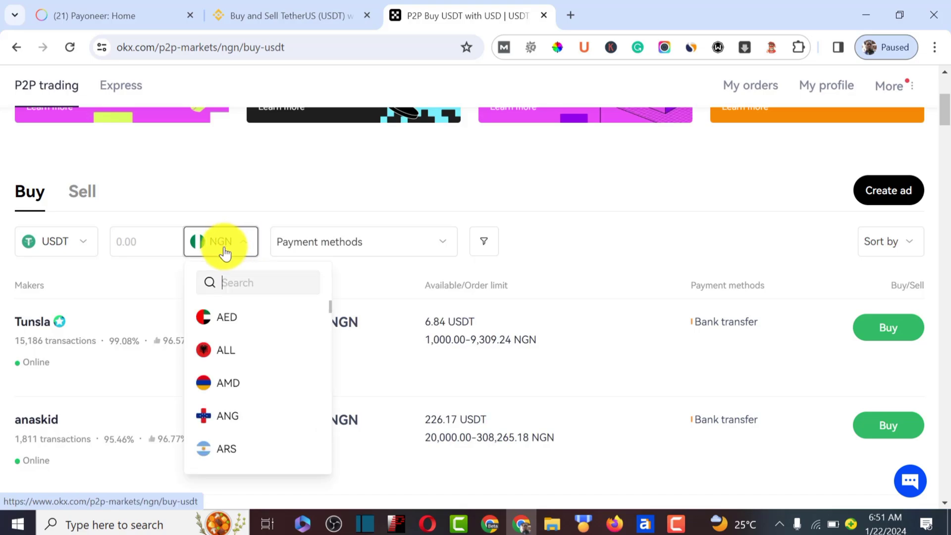
click(233, 291)
text(y)
key(BackSpace)
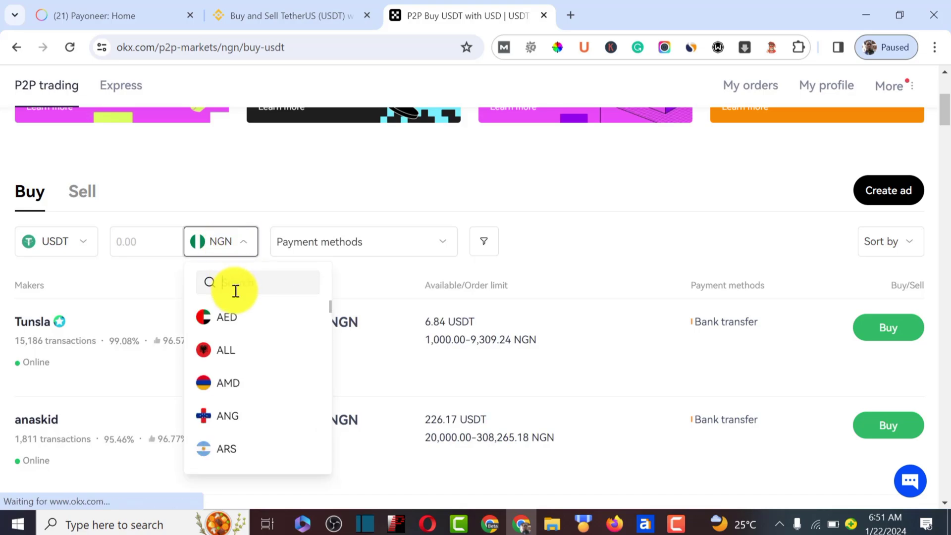
text(usd)
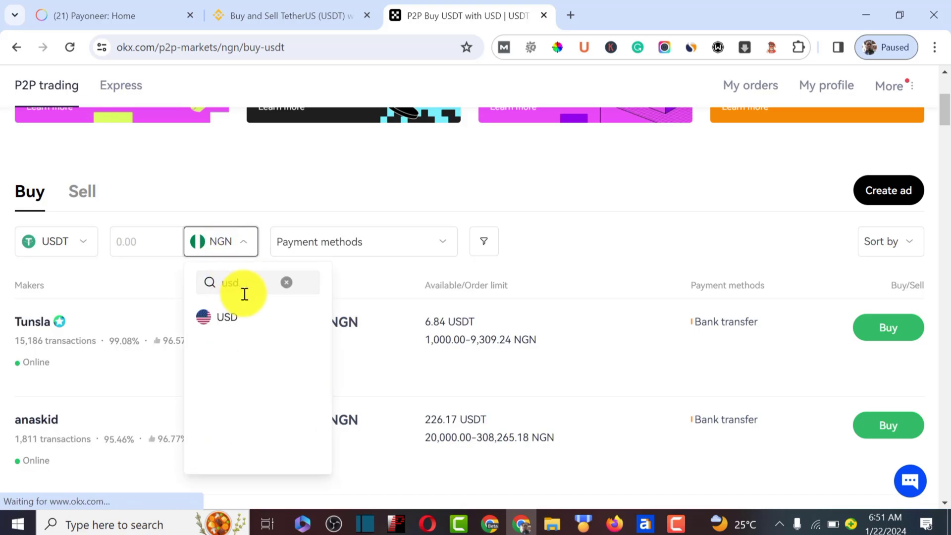
click(227, 318)
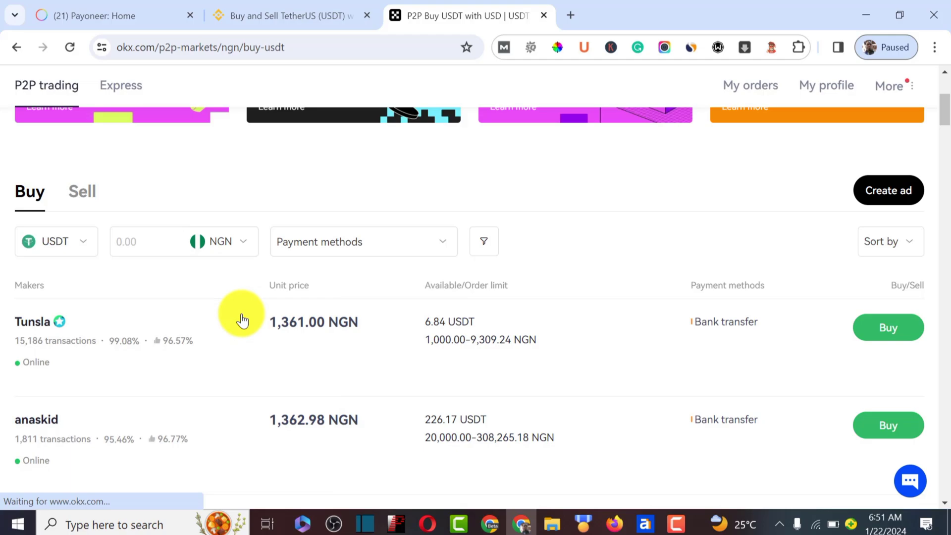
Step: Filter the offers to the Payoneer payment method
click(328, 254)
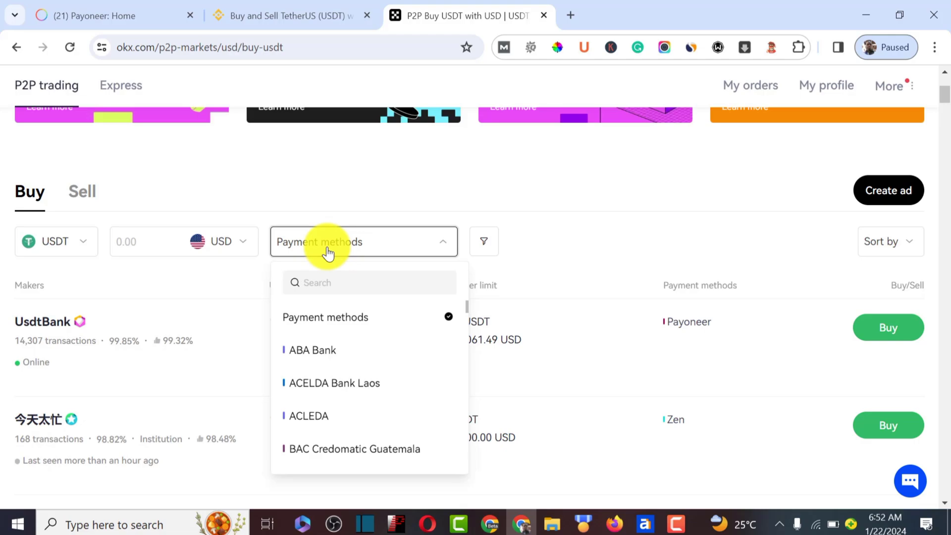
text(payon)
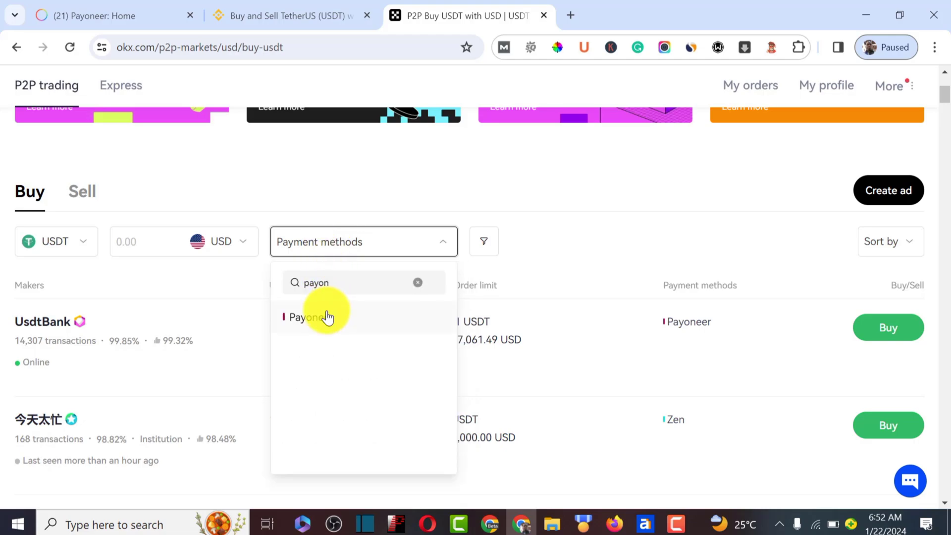
click(327, 317)
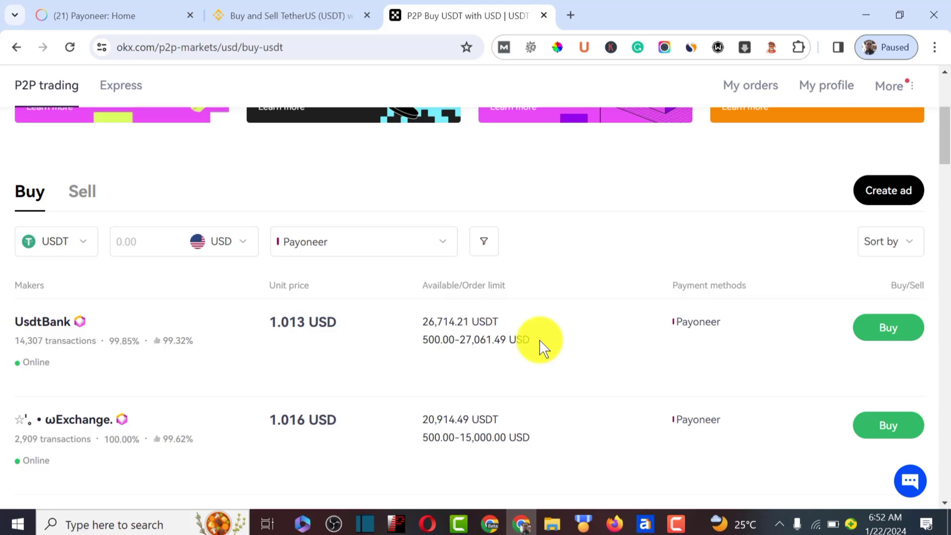
click(312, 15)
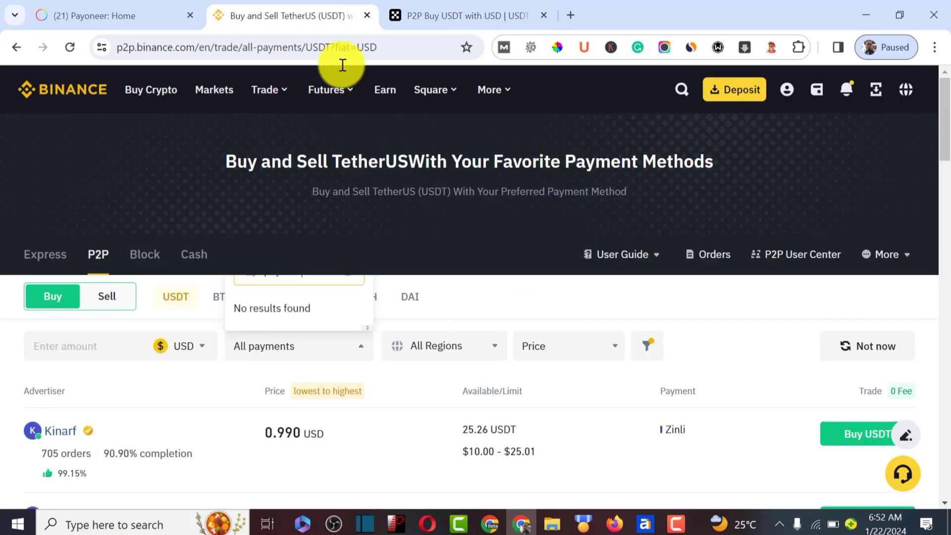
scroll(391, 341, down, 12)
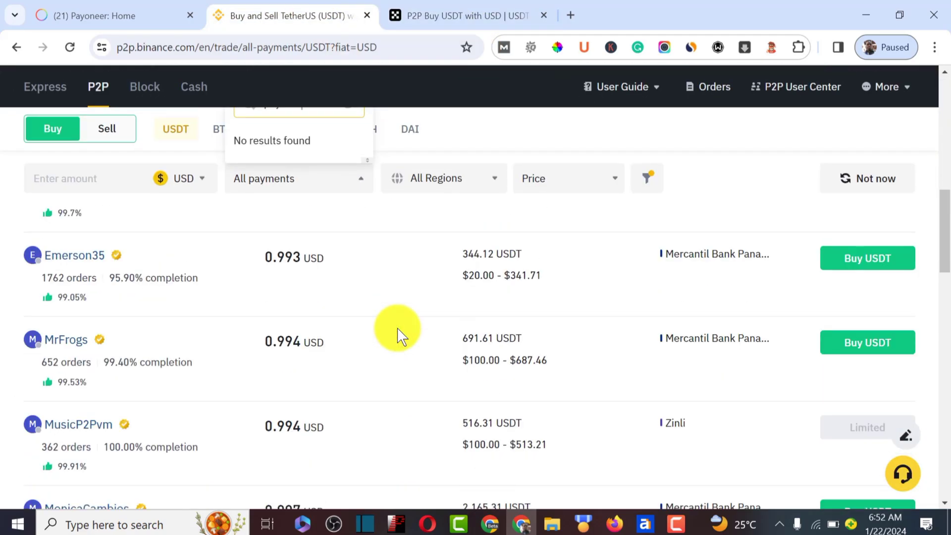
scroll(399, 337, down, 3)
scroll(399, 337, up, 15)
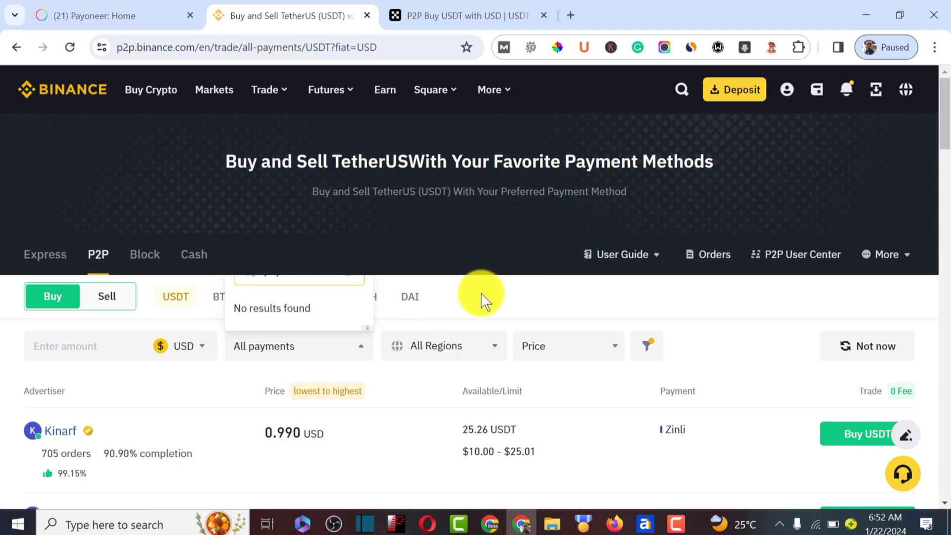
scroll(480, 299, down, 3)
scroll(482, 293, down, 4)
scroll(482, 293, up, 5)
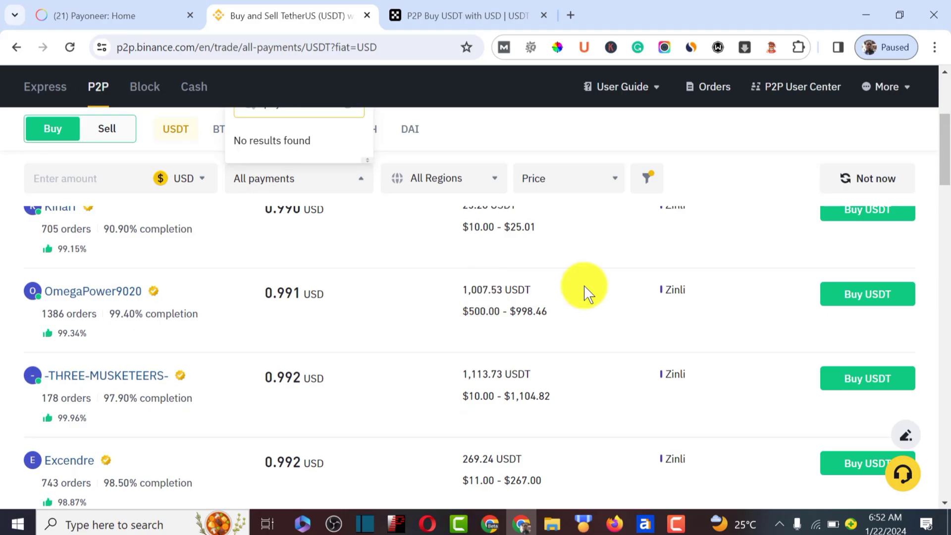
click(446, 12)
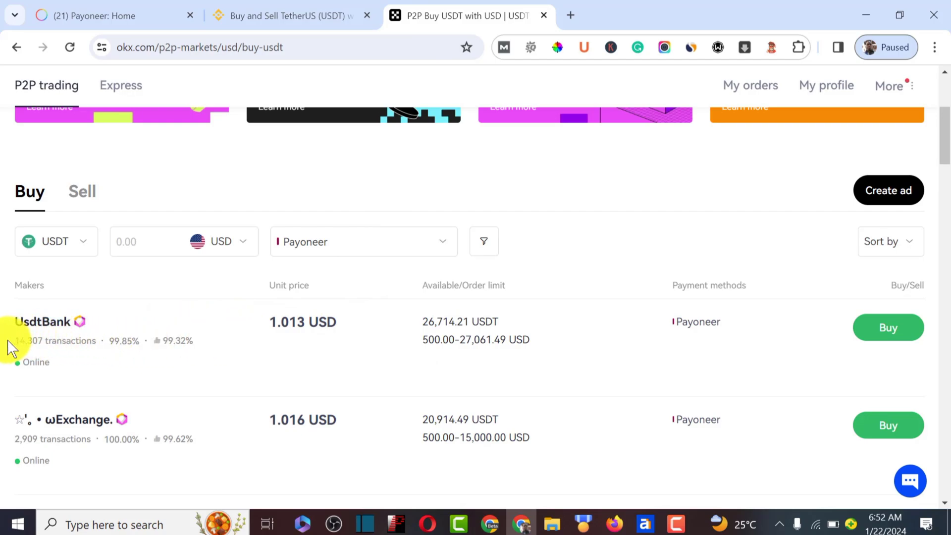
drag(12, 347, 33, 345)
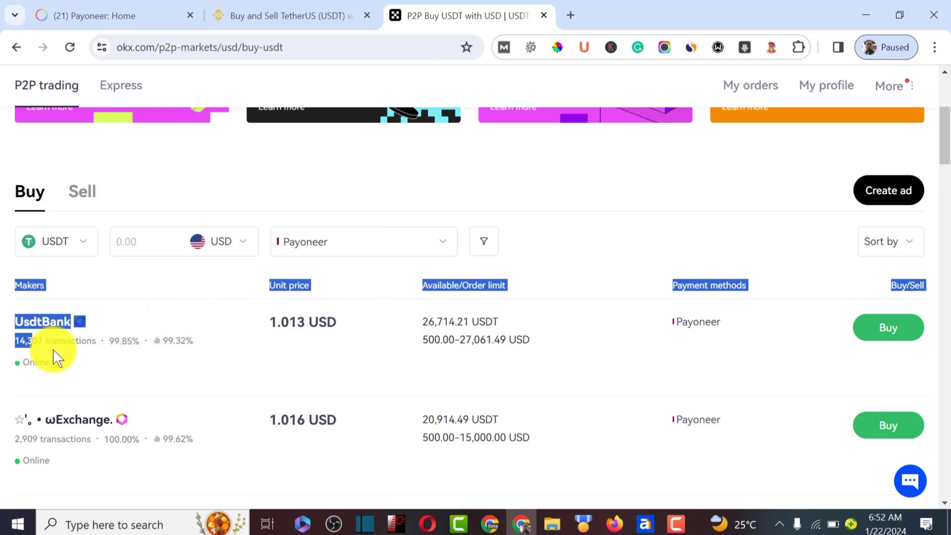
drag(110, 343, 203, 353)
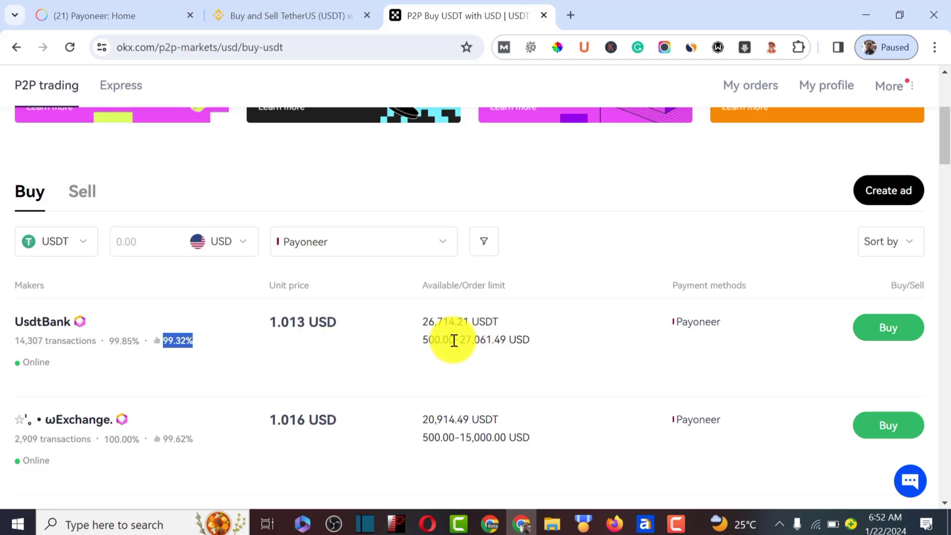
drag(457, 340, 526, 340)
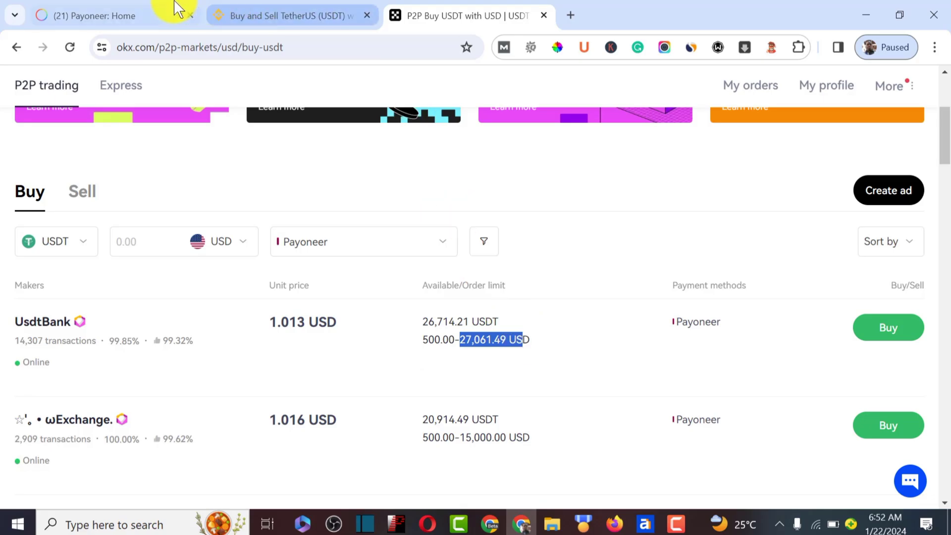
Step: Recheck the 72.00 USD Payoneer balance, then return to the OKX offers
click(152, 12)
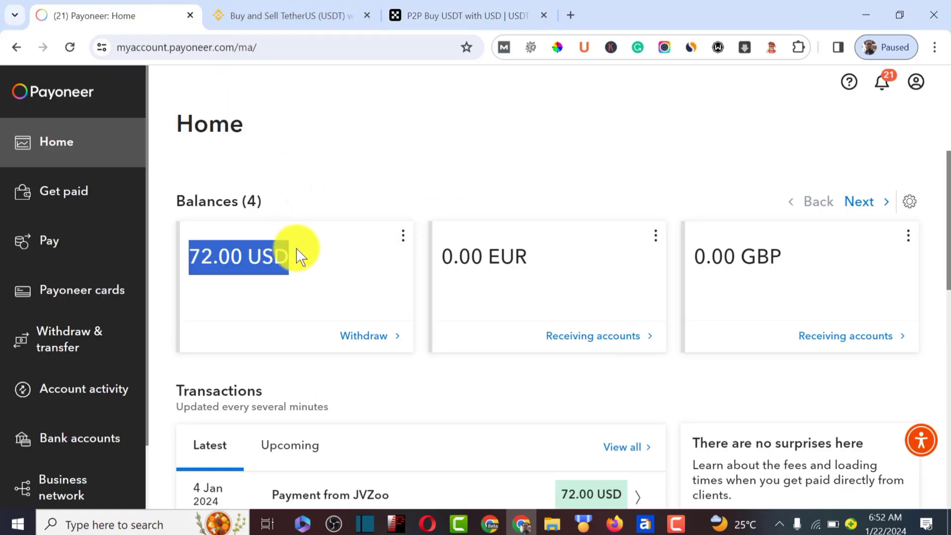
drag(295, 256, 169, 262)
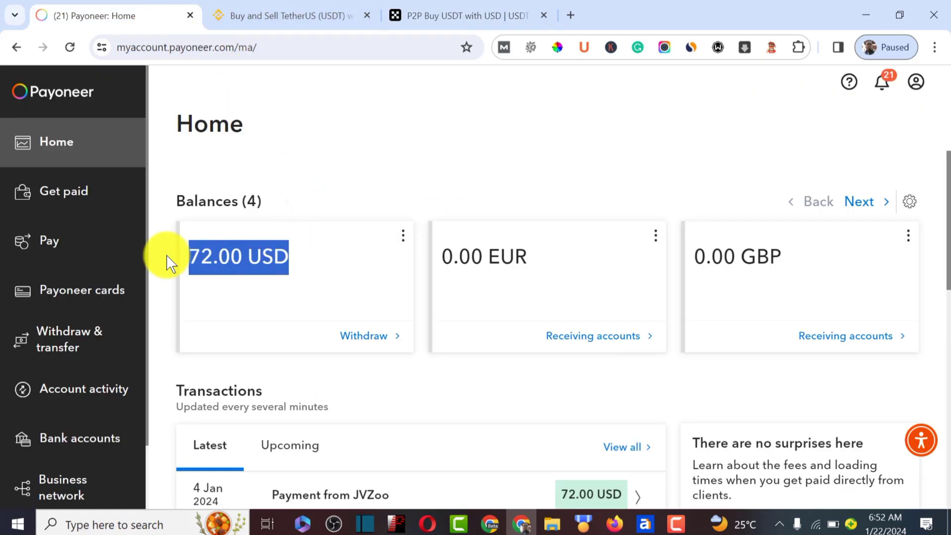
click(423, 13)
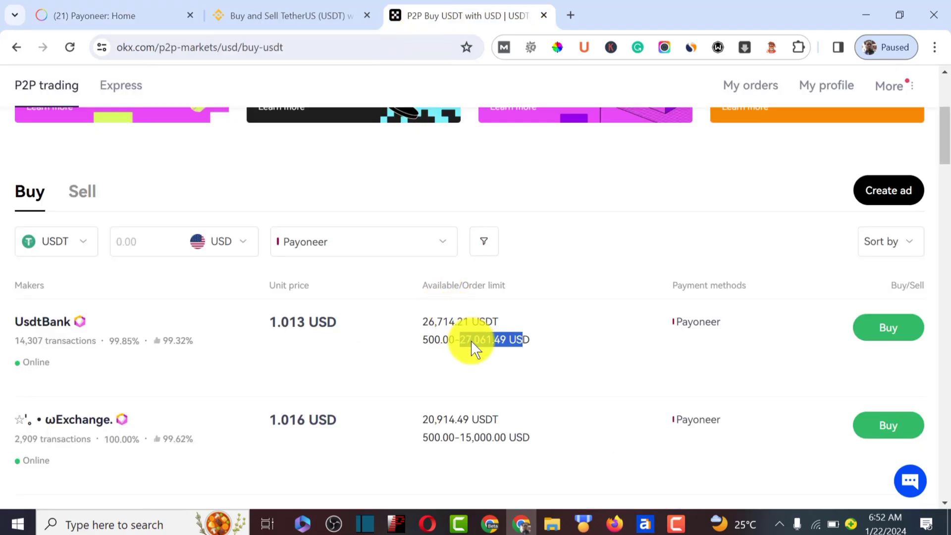
Step: Compare the Grow_more and SV_Traders Payoneer offers' details and ratings
scroll(506, 357, down, 1)
scroll(519, 345, down, 2)
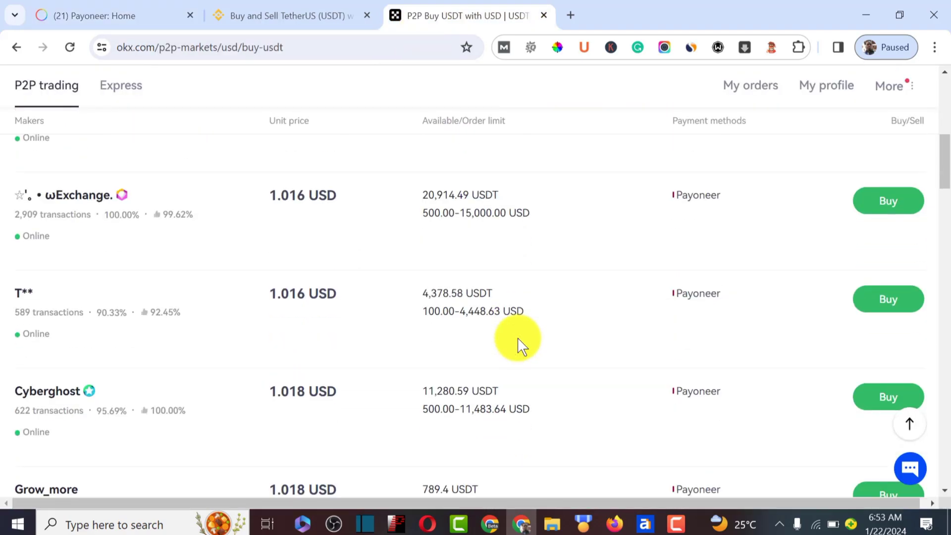
scroll(519, 345, down, 4)
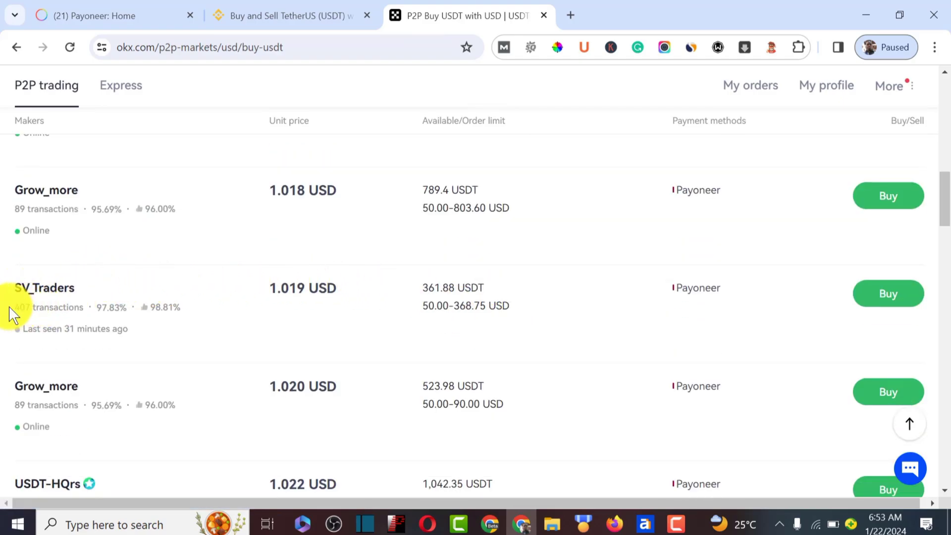
drag(17, 314, 117, 308)
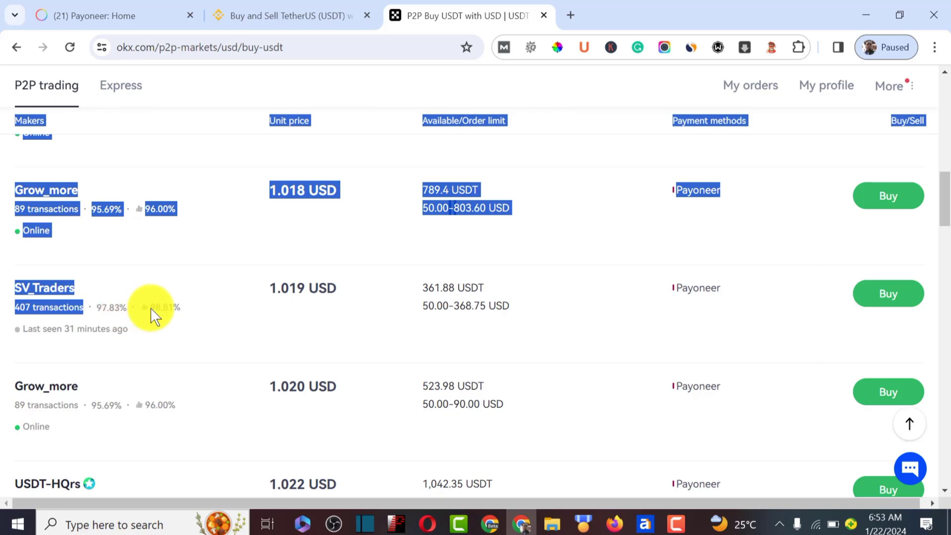
mouse_move(148, 307)
mouse_down()
mouse_move(194, 315)
mouse_move(156, 311)
mouse_up()
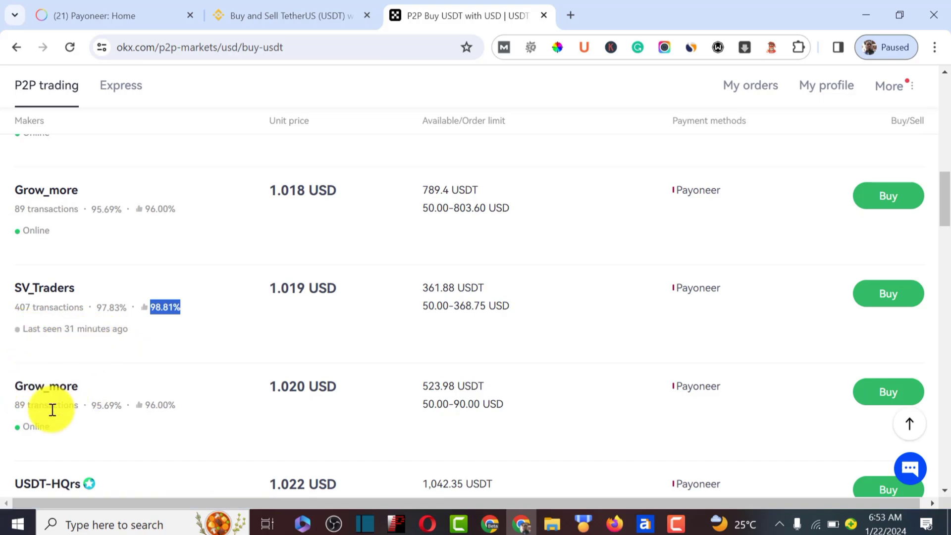
drag(31, 406, 80, 409)
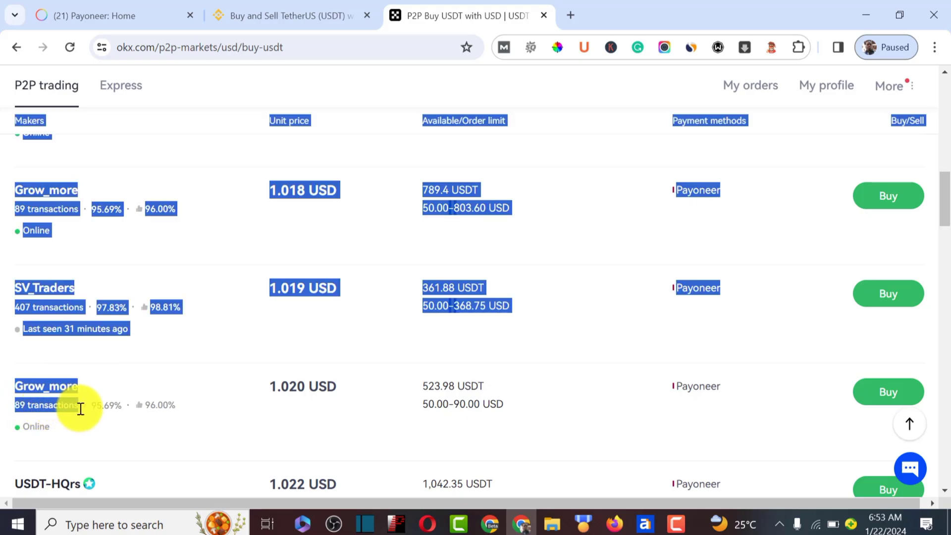
click(183, 362)
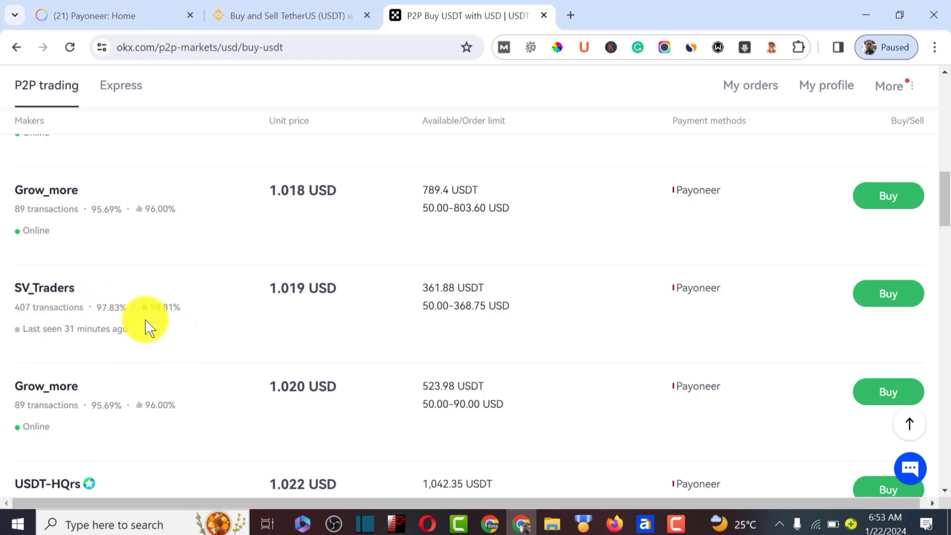
Step: Mark SV_Traders' Payoneer method and 50.00–368.75 USD order limit
scroll(146, 326, down, 3)
scroll(145, 322, up, 4)
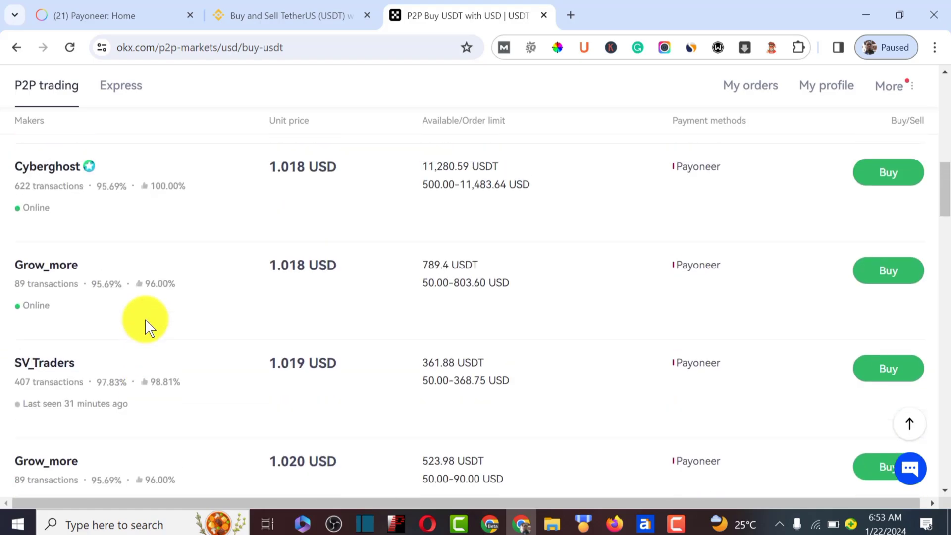
scroll(120, 364, down, 3)
scroll(120, 366, up, 4)
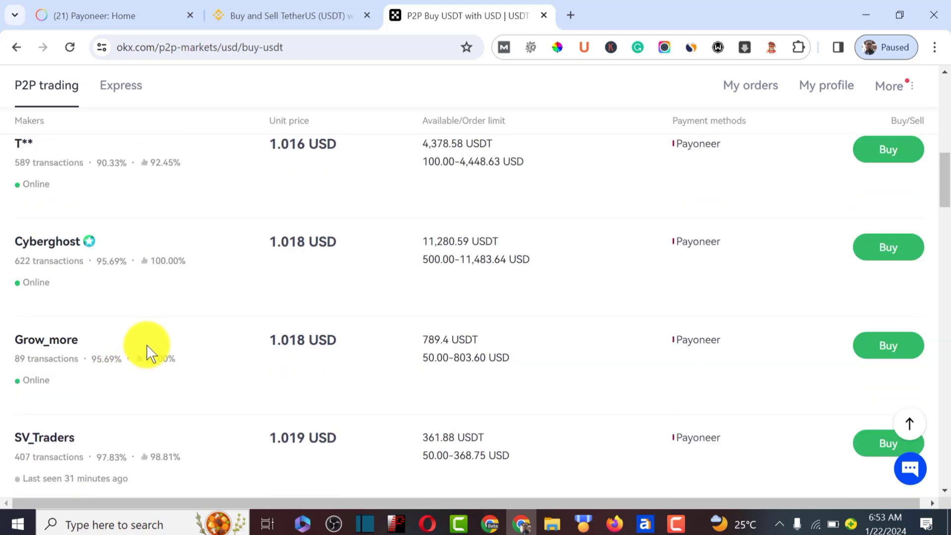
scroll(84, 399, down, 1)
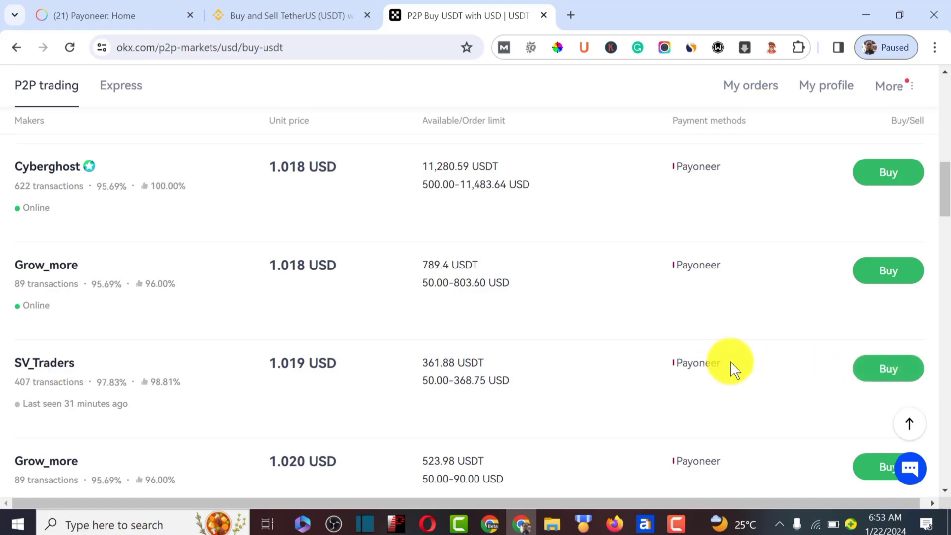
drag(732, 365, 671, 366)
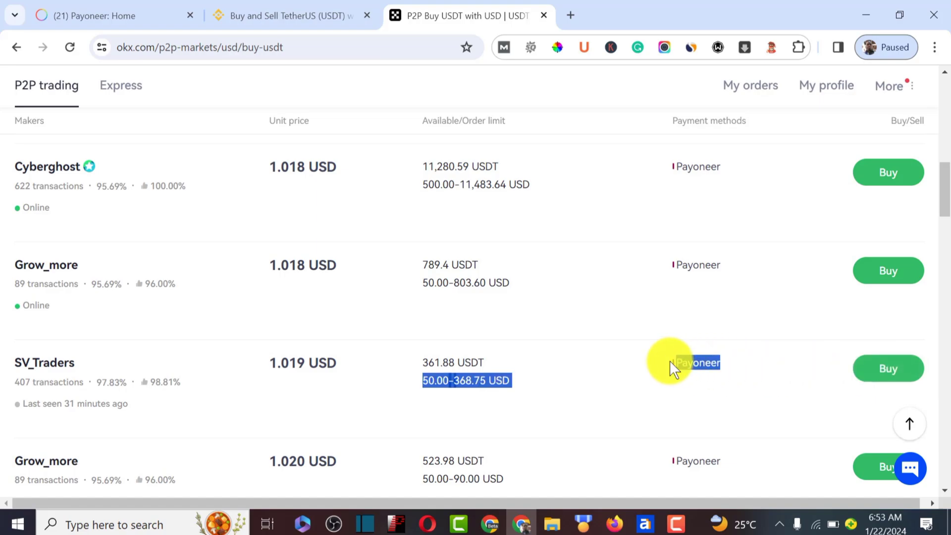
Step: Start a buy order with SV_Traders and recheck the 72.00 USD Payoneer balance
click(862, 368)
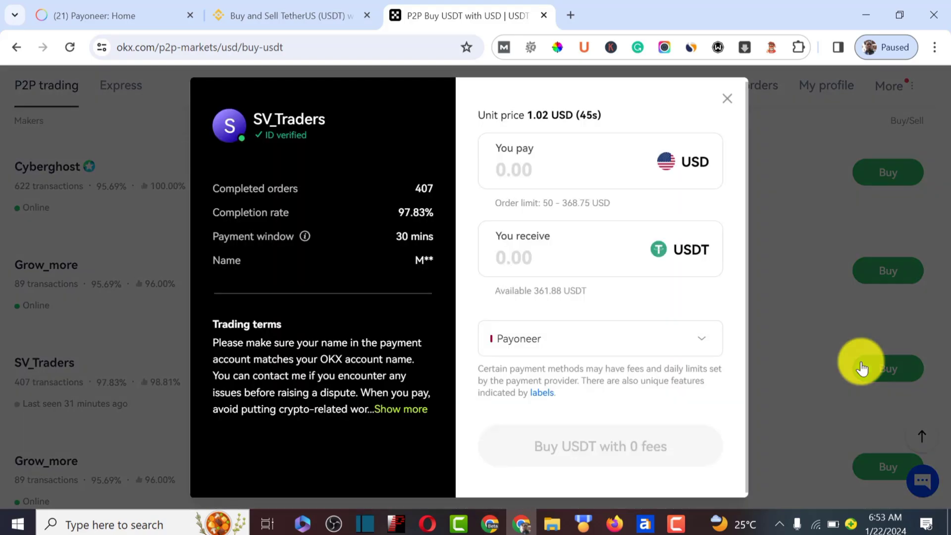
click(131, 10)
click(249, 11)
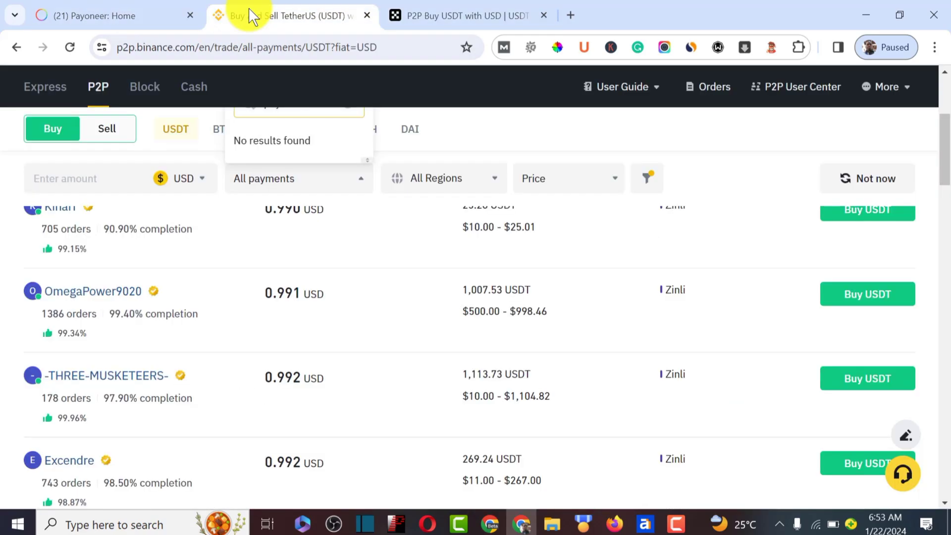
click(166, 11)
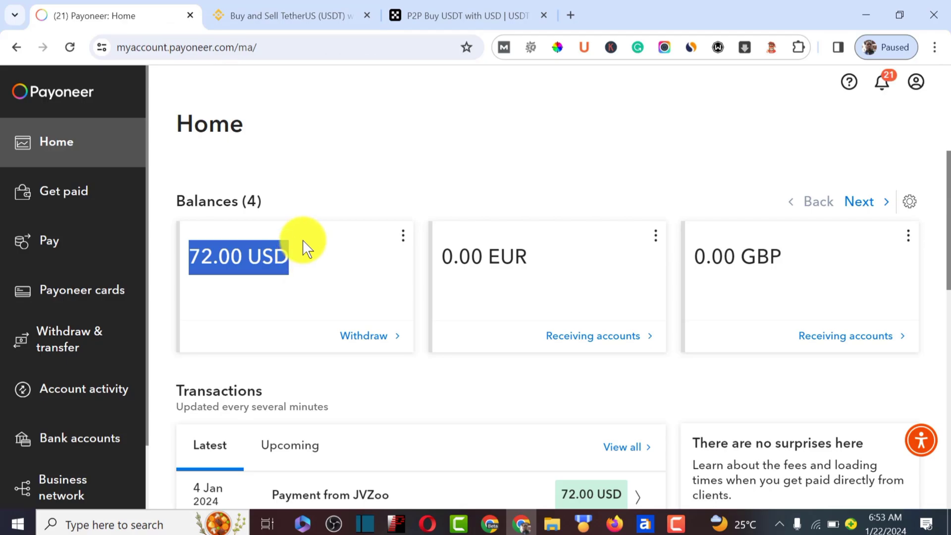
click(306, 258)
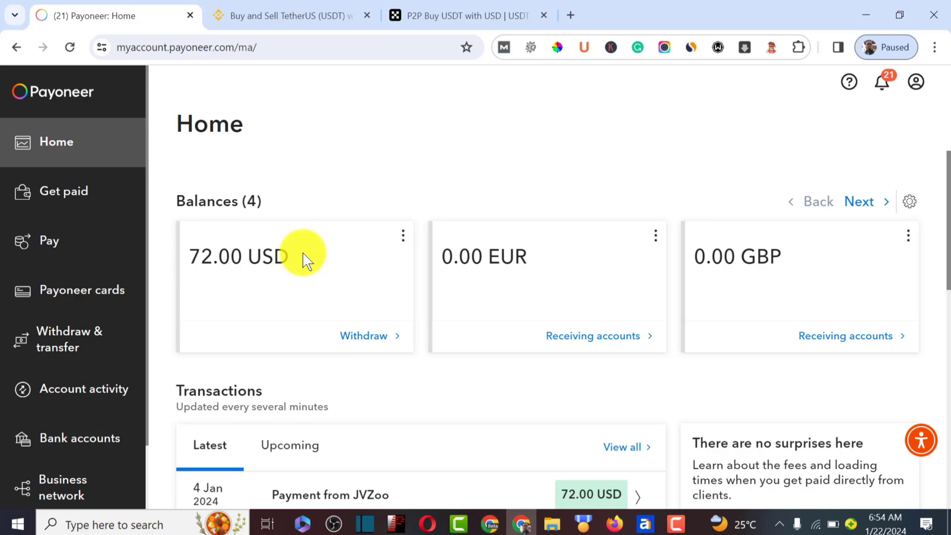
drag(305, 258, 189, 261)
key(ctrl+c)
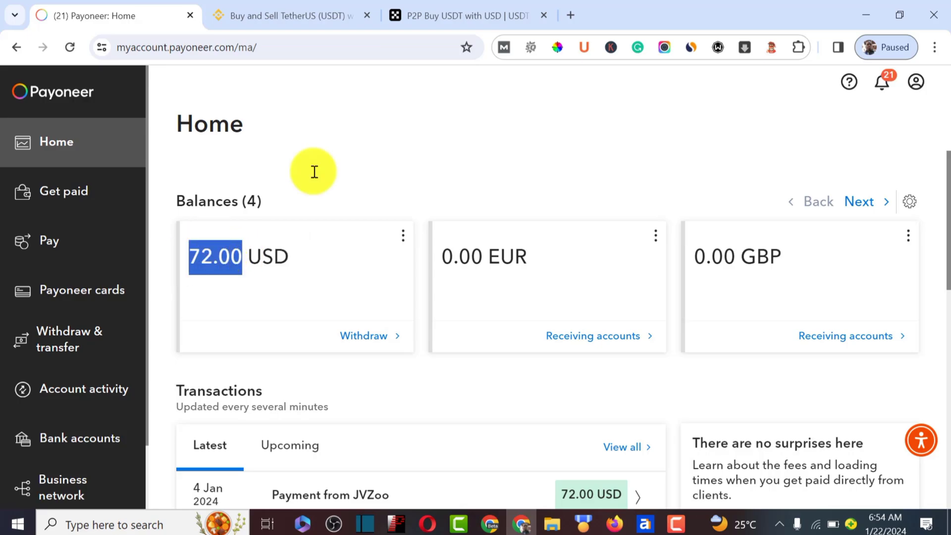
click(456, 15)
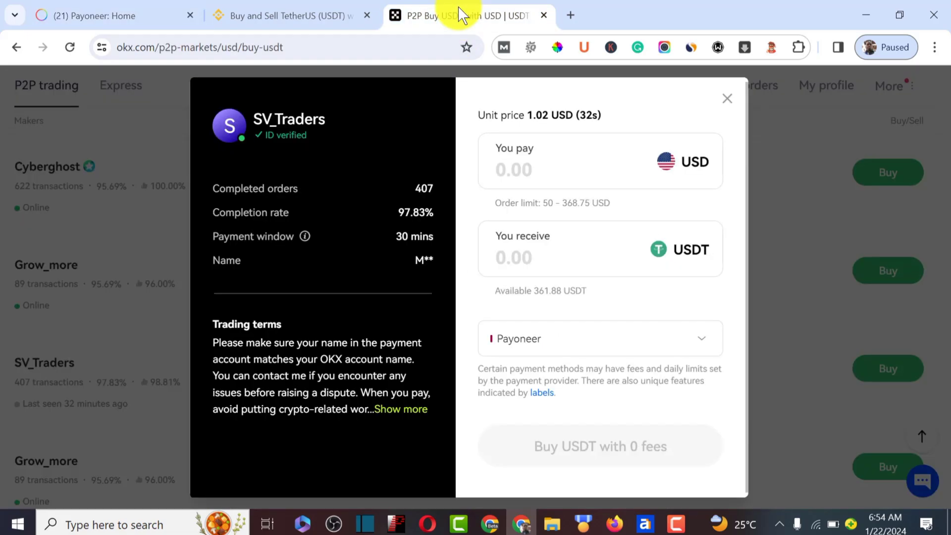
Step: Enter 68 USD as the amount to pay for the USDT
click(519, 171)
key(ctrl+v)
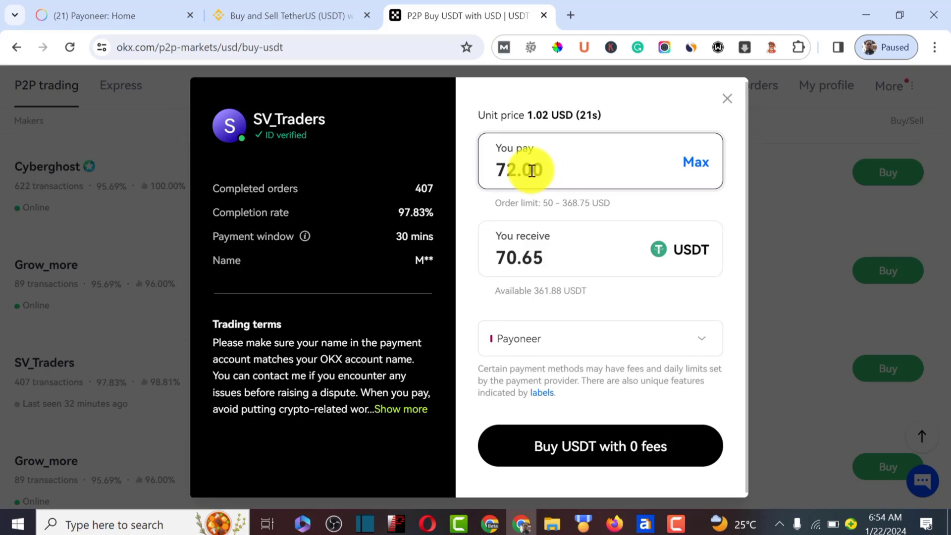
key(ctrl+a)
key(BackSpace)
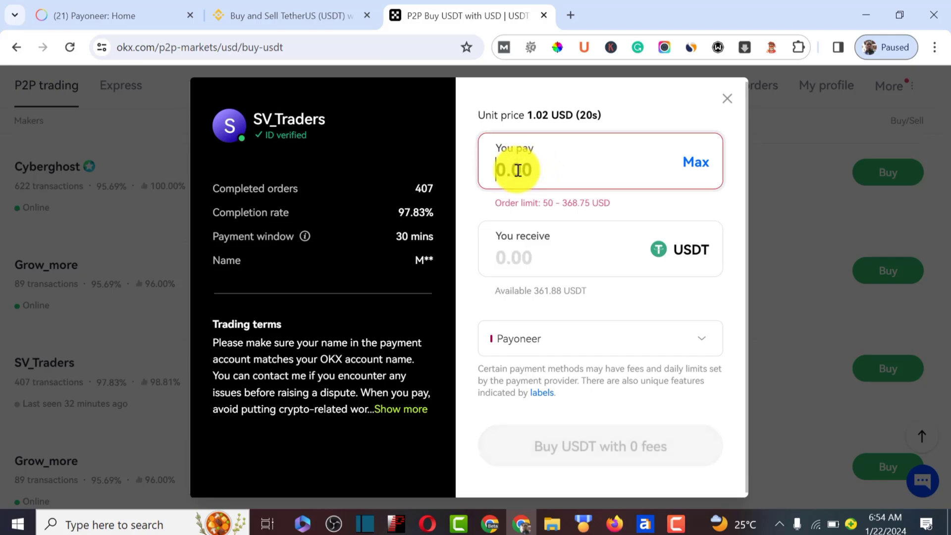
text(60)
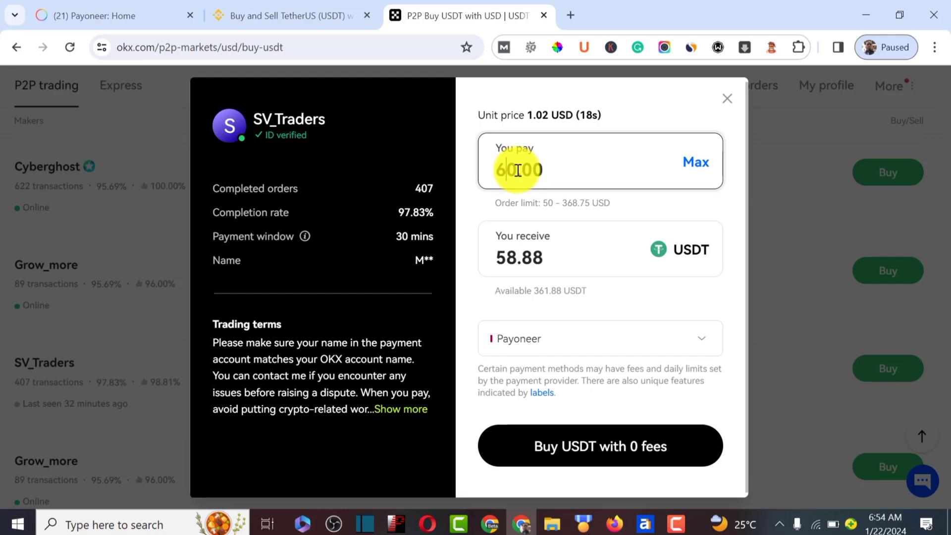
text(8)
key(BackSpace)
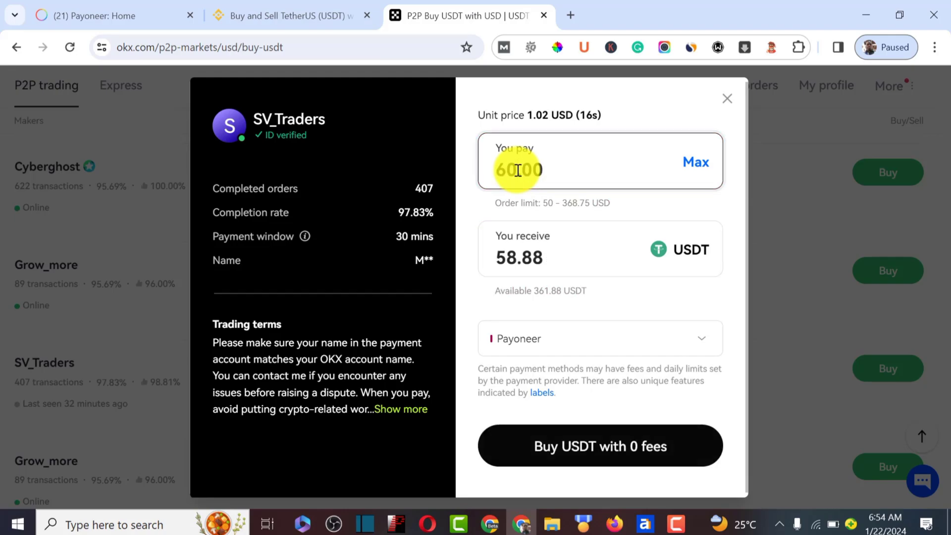
key(BackSpace)
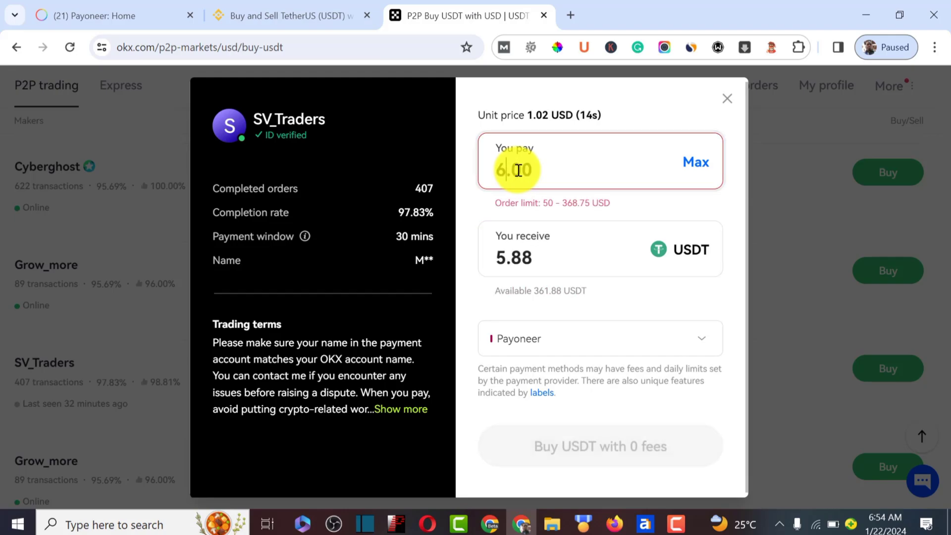
text(8)
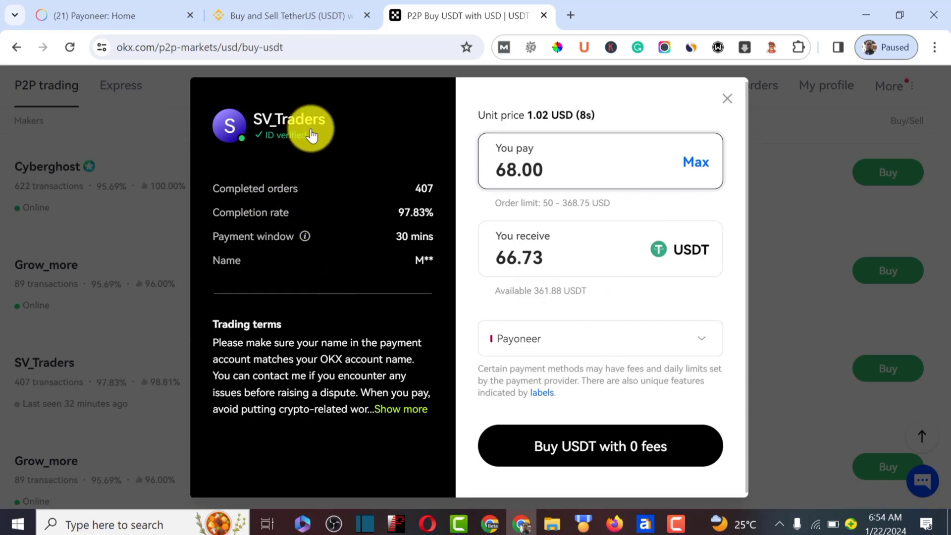
Step: Note the seller's 407 completed orders and place the order for 66.73 USDT
drag(316, 121, 283, 147)
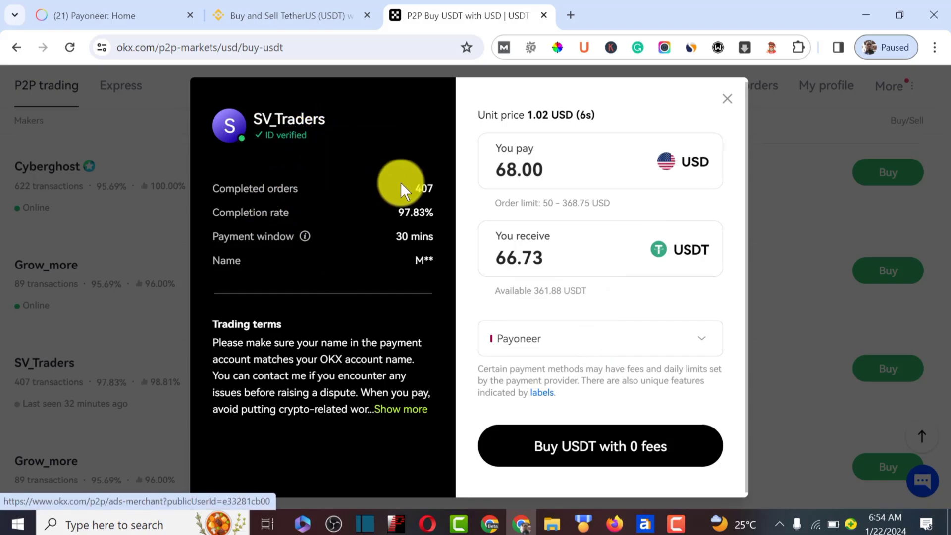
double_click(439, 189)
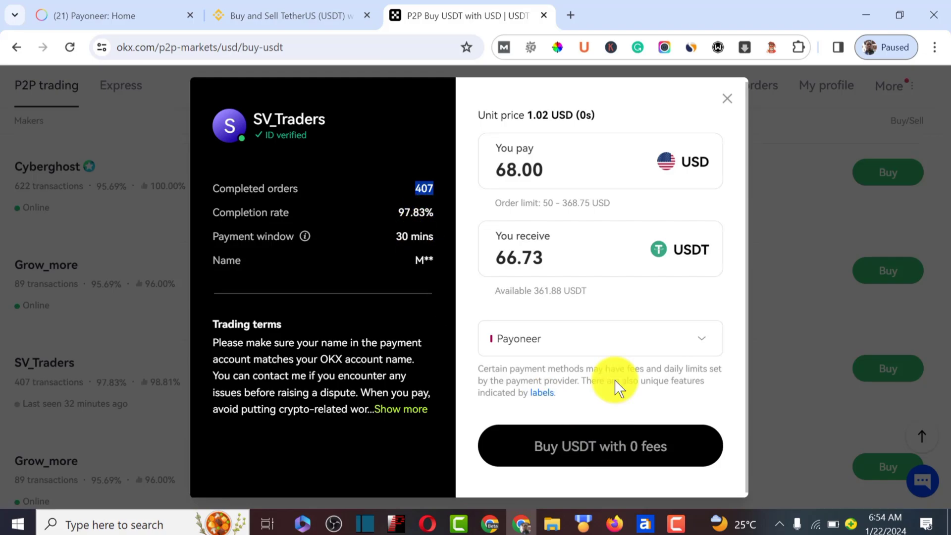
click(592, 448)
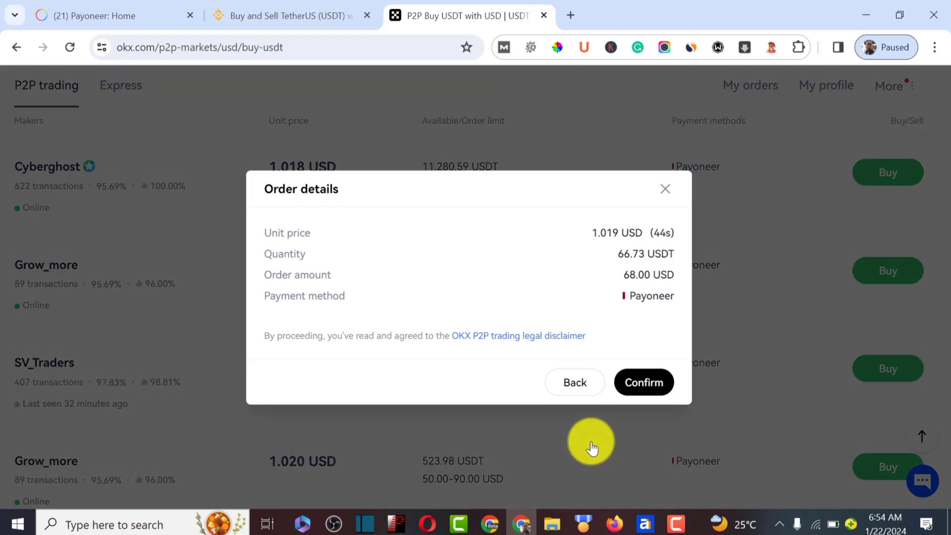
Step: Confirm the 68.00 USD order and copy the seller's payment e-mail
click(642, 382)
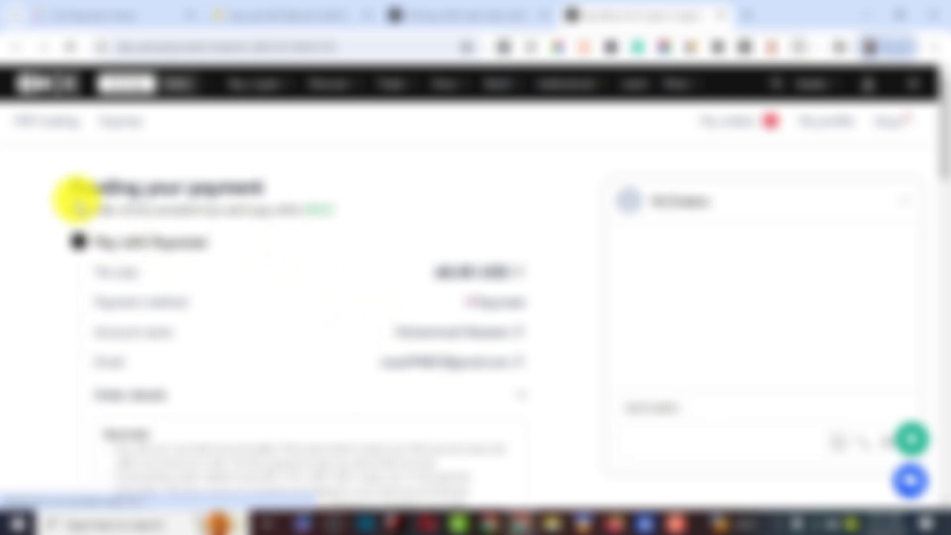
drag(63, 184, 263, 211)
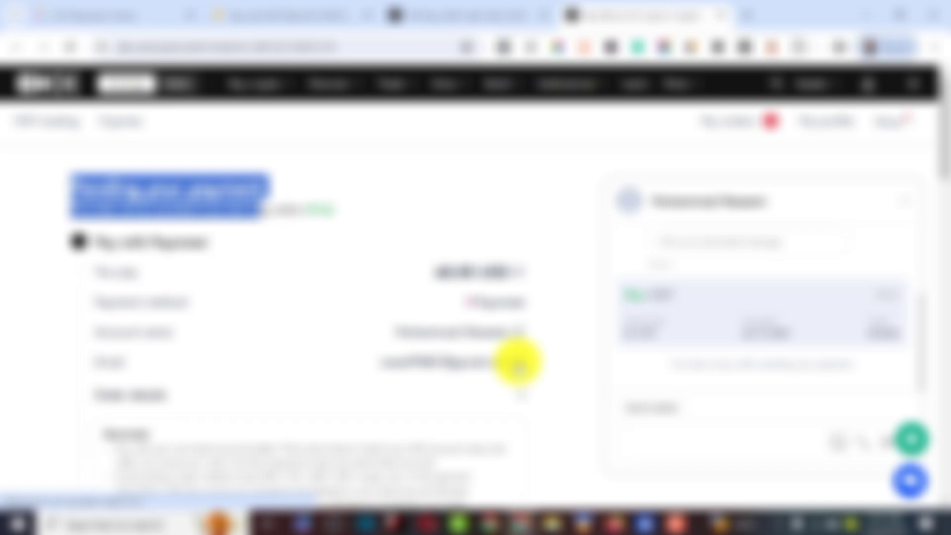
click(518, 365)
click(62, 12)
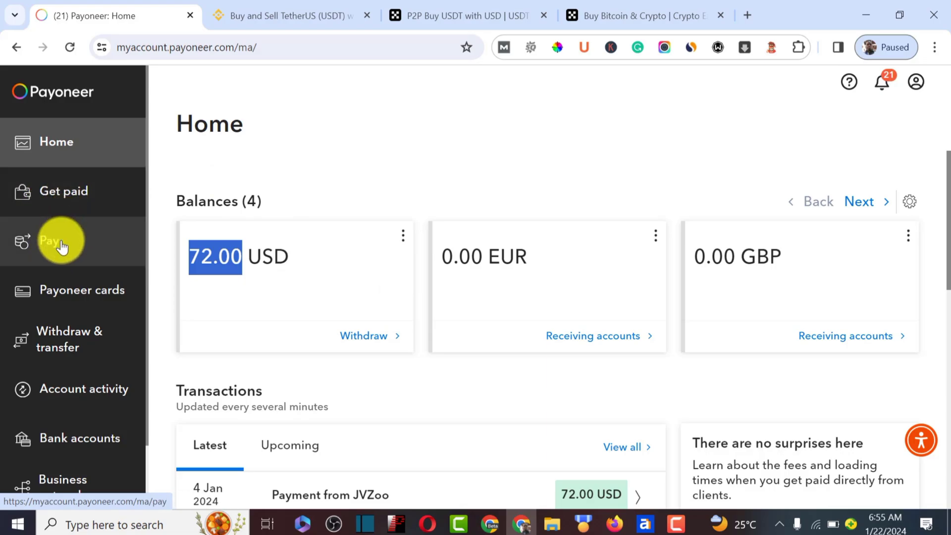
Step: Start a payment to another Payoneer account with the seller's e-mail, paying from the USD balance
click(62, 245)
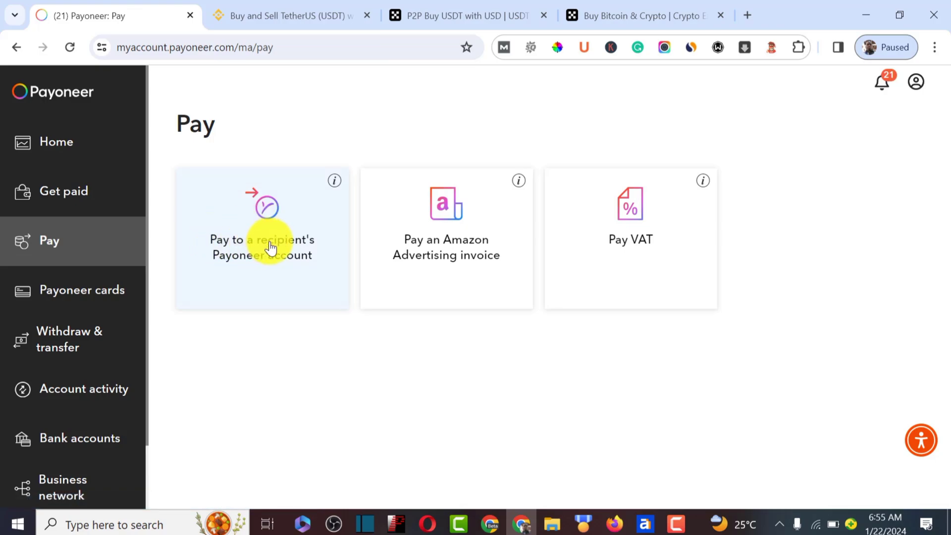
click(288, 258)
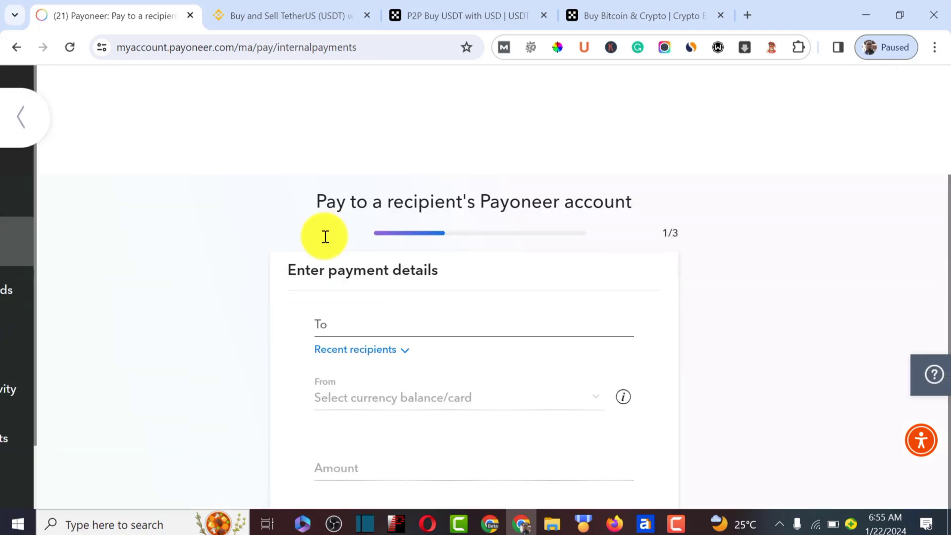
click(338, 212)
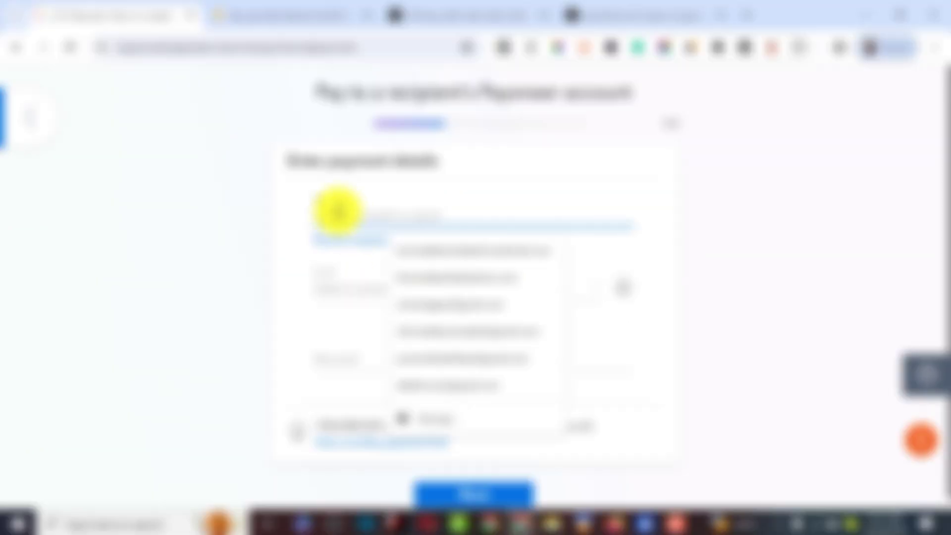
key(ctrl+v)
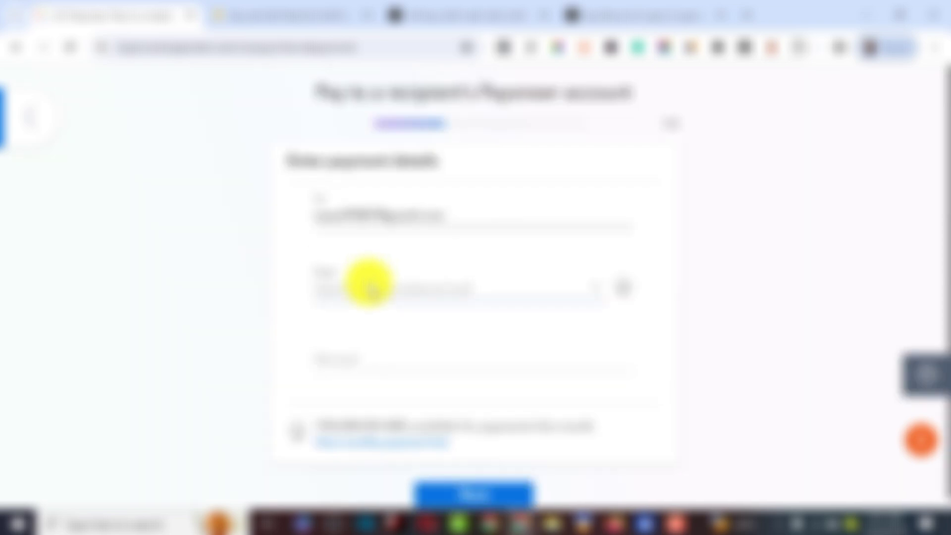
click(372, 287)
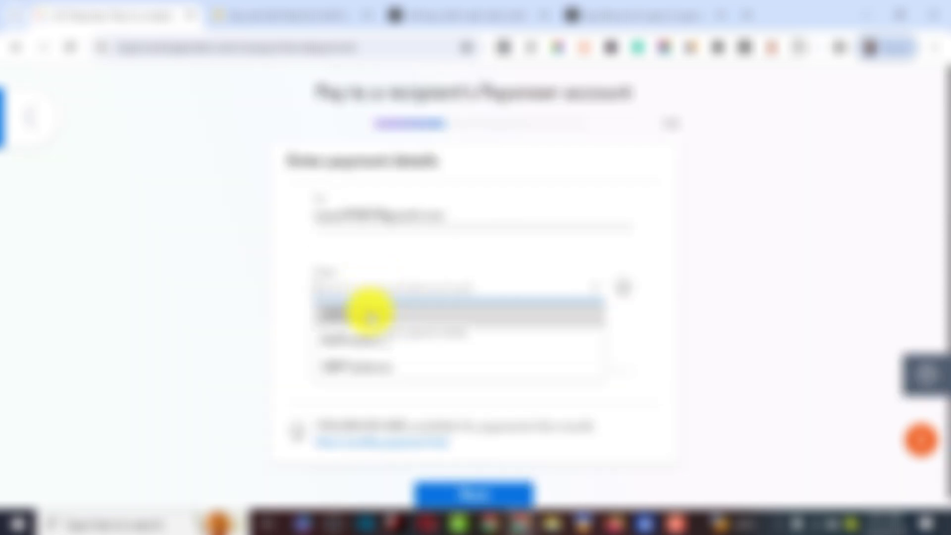
click(357, 314)
Step: Enter the 68 USD amount, check the 3.00 USD fee, and continue to the description step
click(341, 372)
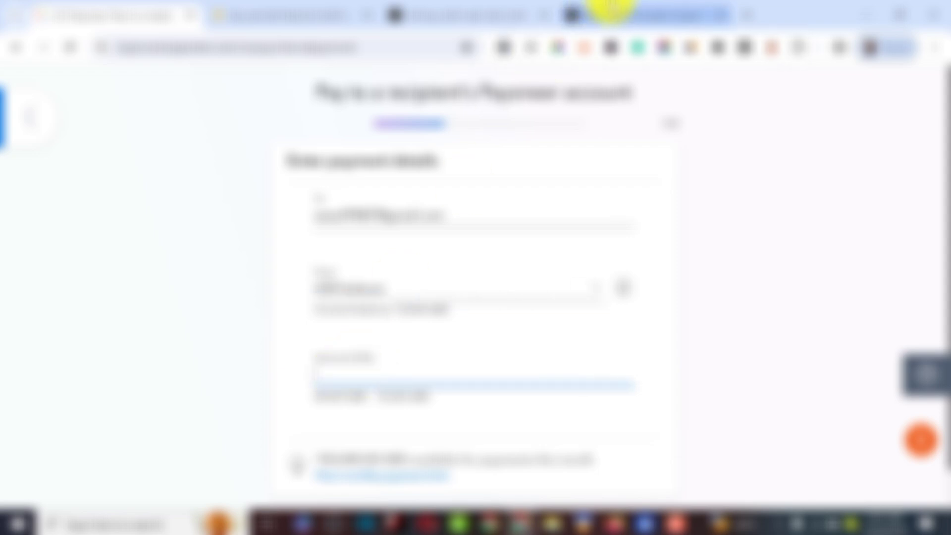
click(612, 11)
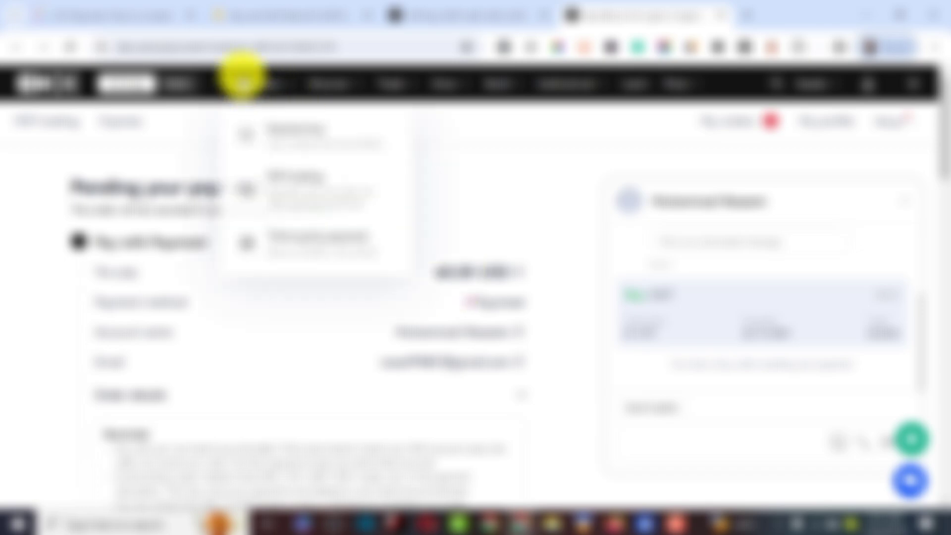
click(128, 15)
click(350, 375)
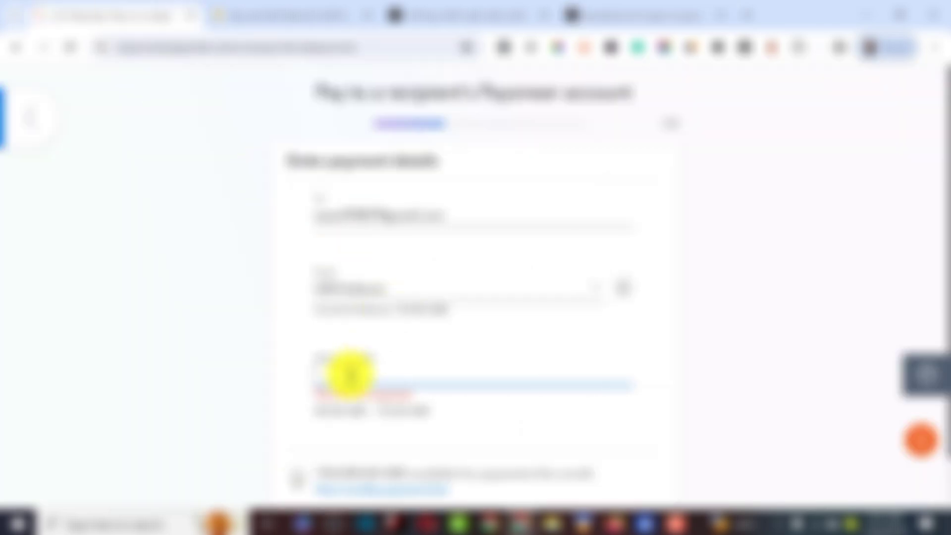
text(1)
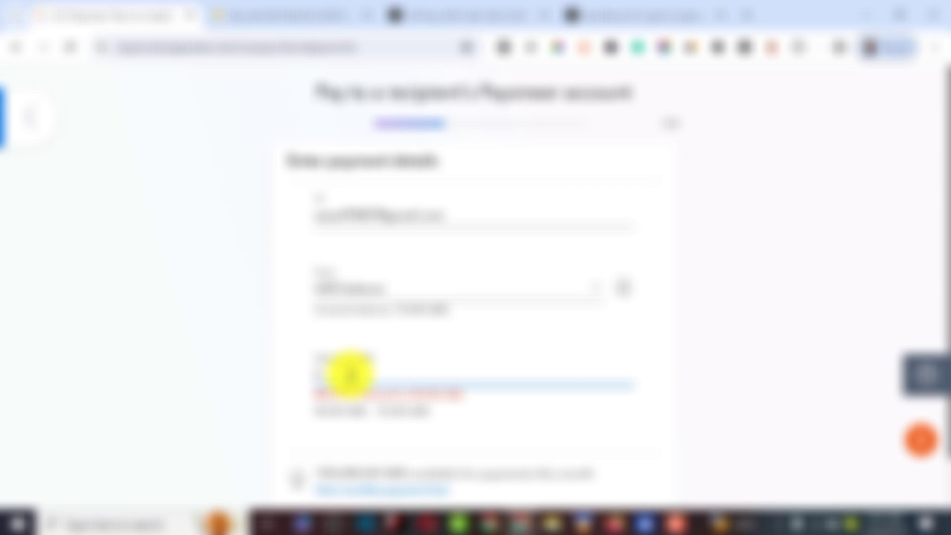
text(0)
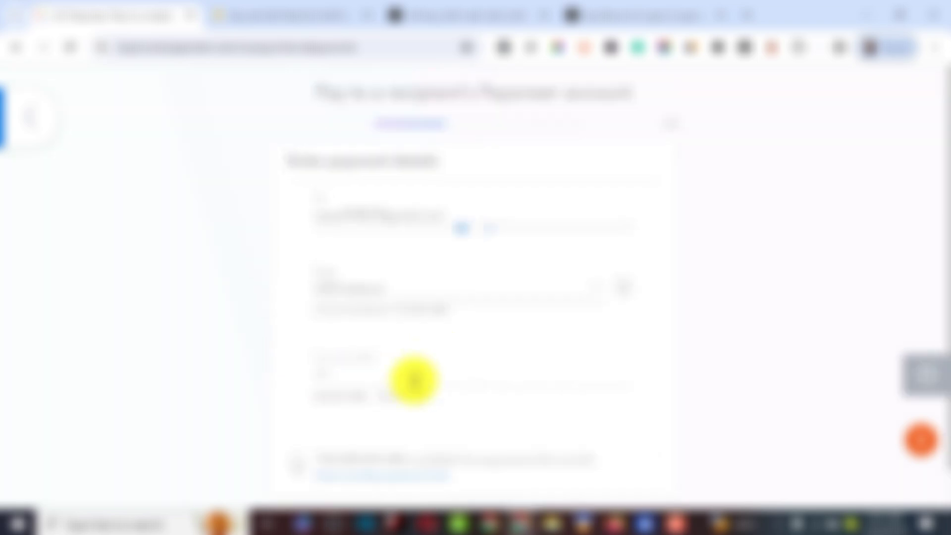
scroll(436, 371, down, 1)
key(shift+Tab)
key(shift+Tab)
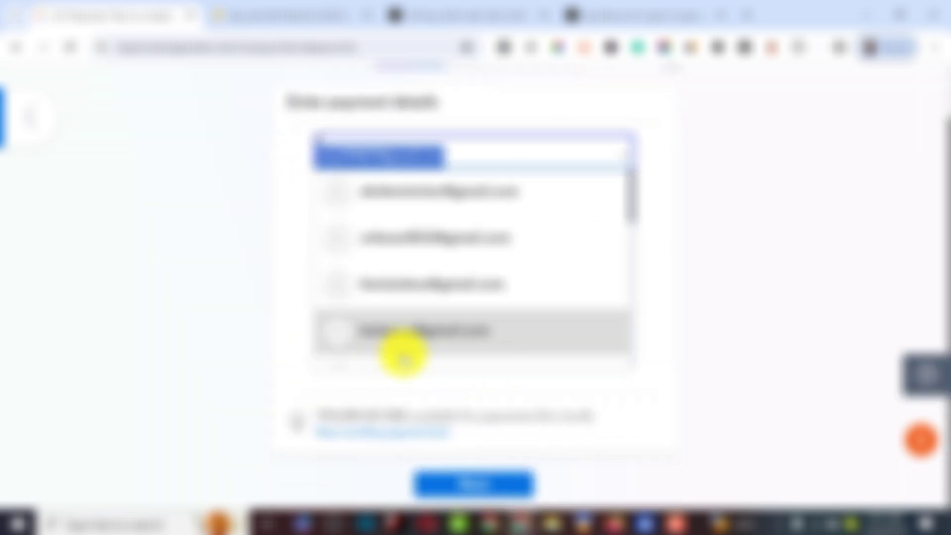
click(238, 302)
drag(297, 351, 387, 359)
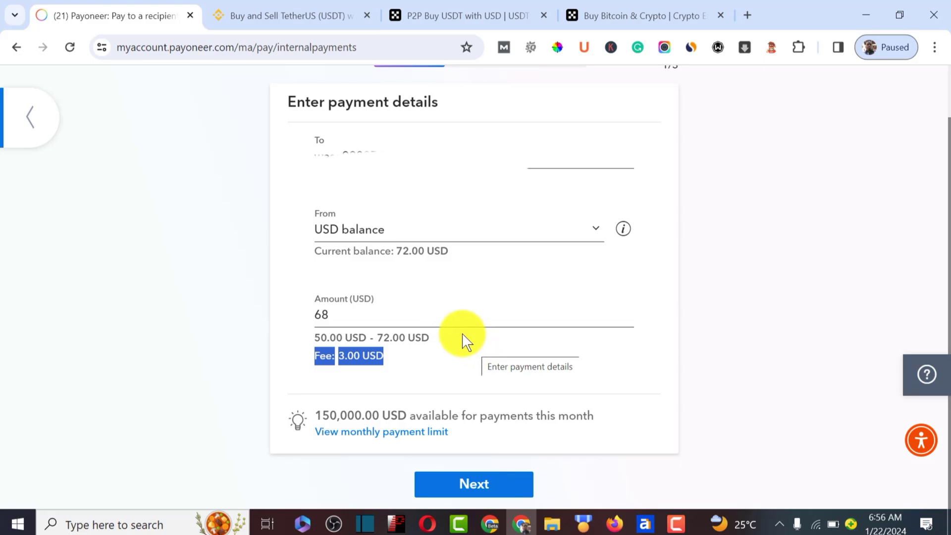
click(471, 484)
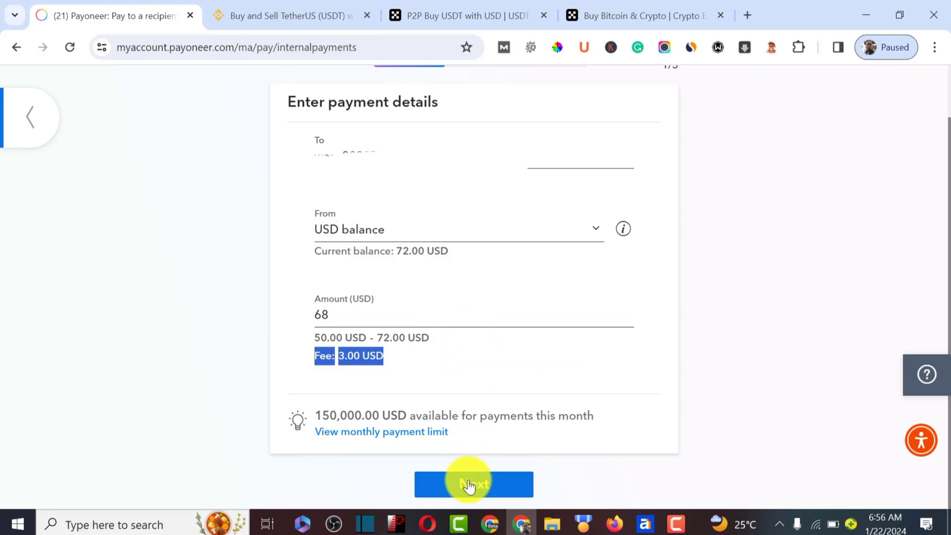
Step: Look at the payment purpose list and review the pending OKX order details
click(428, 212)
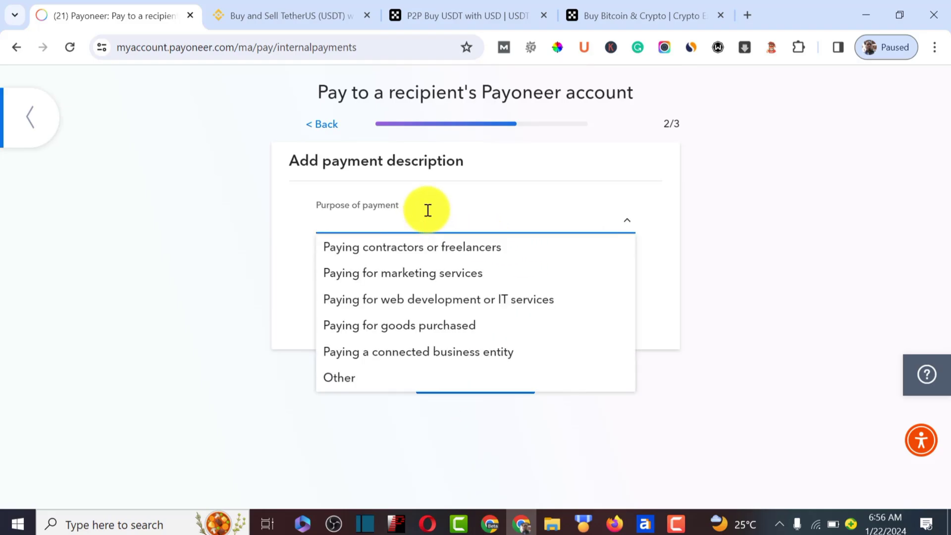
click(297, 227)
click(355, 221)
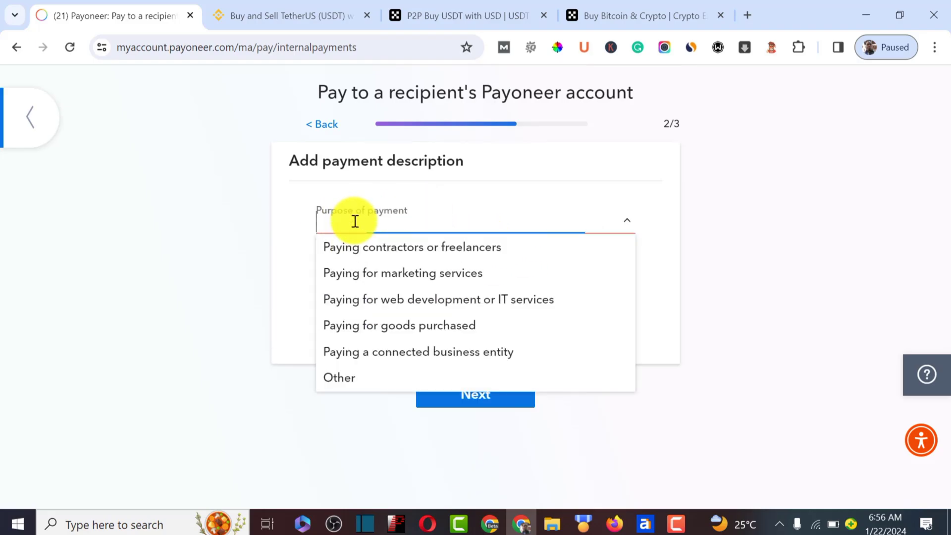
click(620, 10)
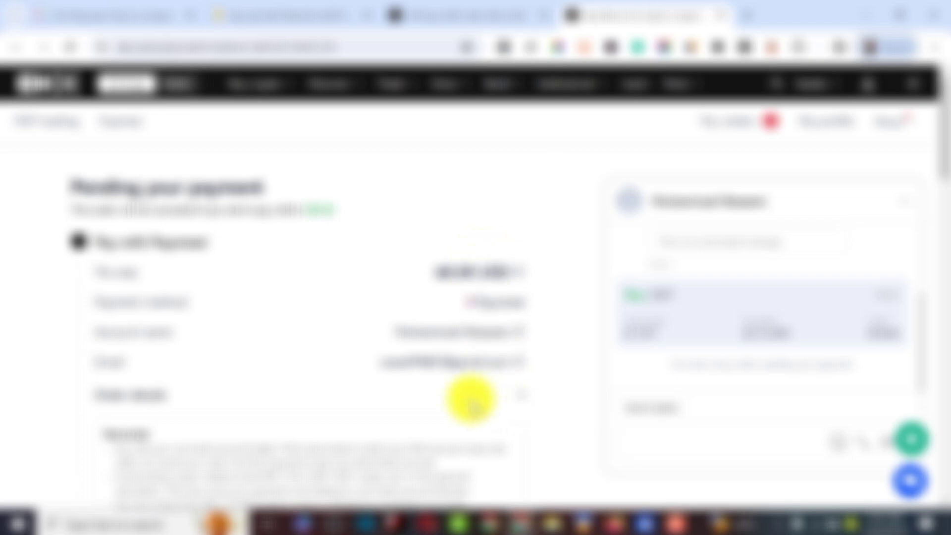
scroll(440, 393, down, 2)
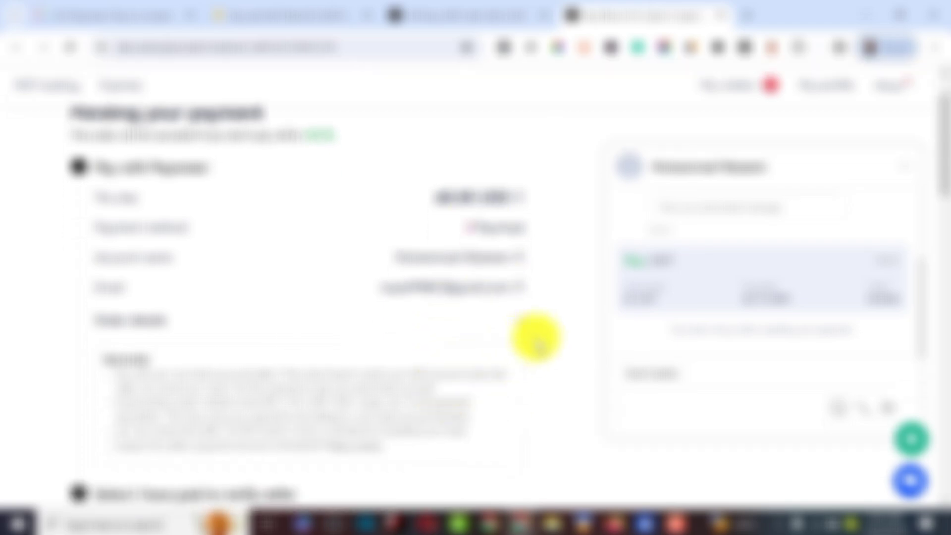
scroll(463, 350, down, 4)
scroll(463, 350, up, 6)
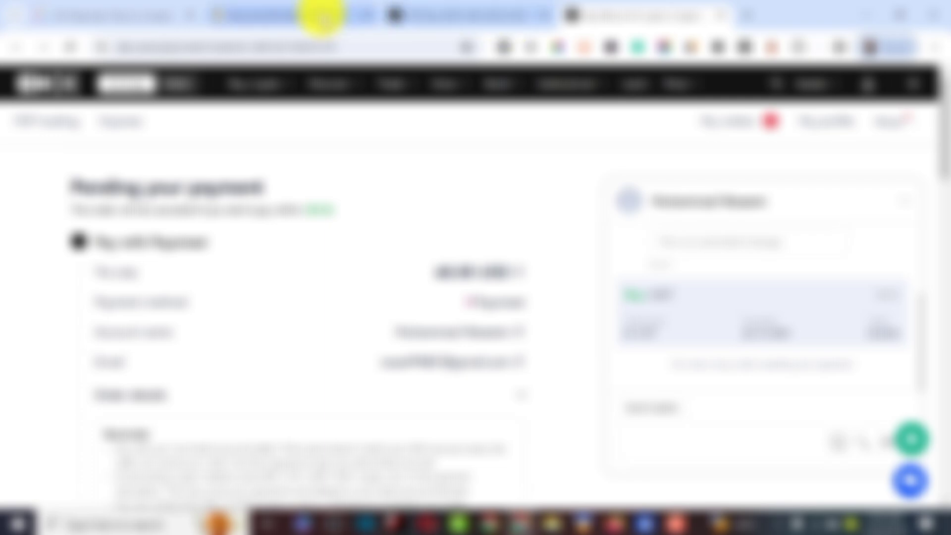
click(127, 12)
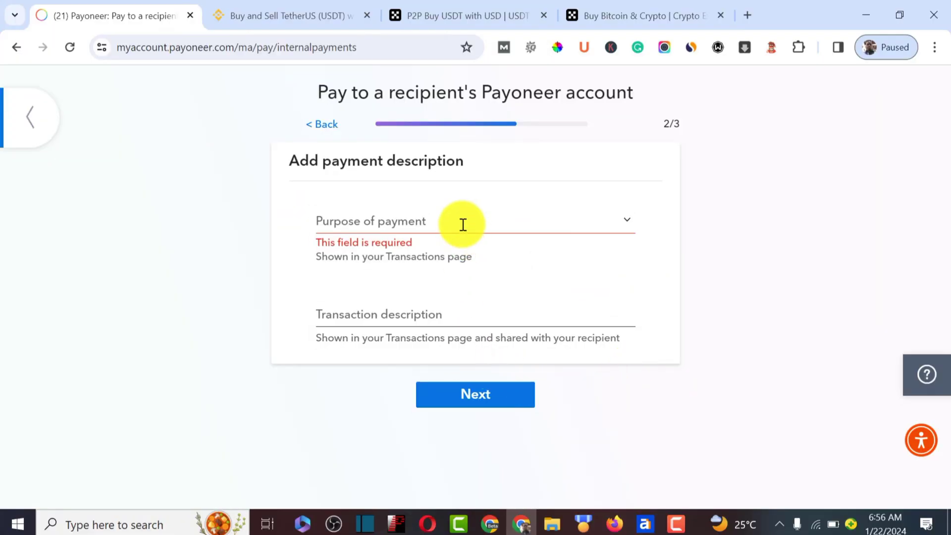
Step: Set purpose to Paying for marketing services, describe it as 'web design', and go to review
click(459, 221)
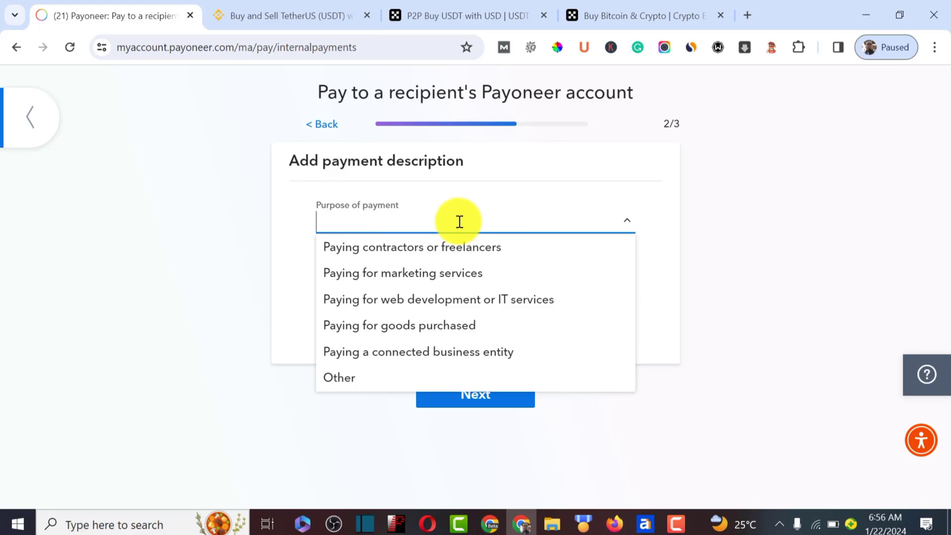
click(438, 274)
click(425, 301)
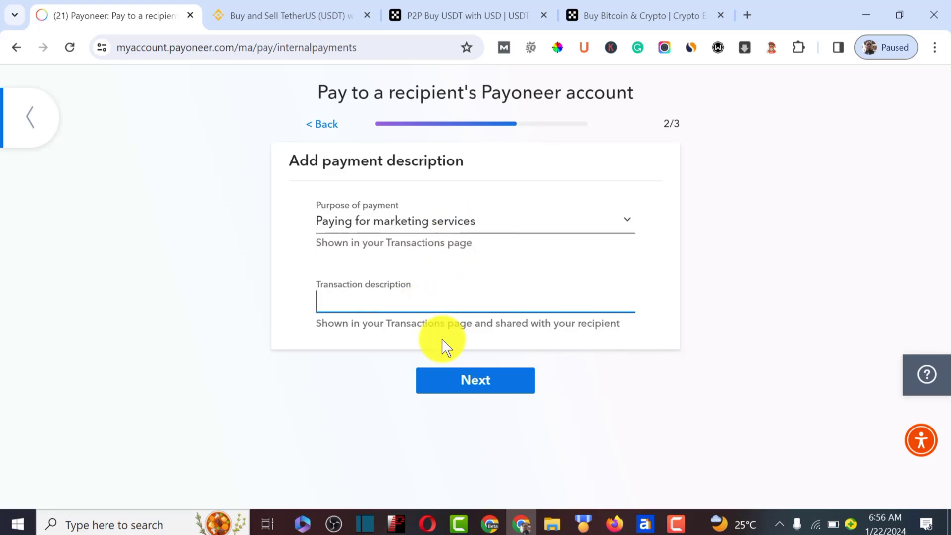
click(454, 373)
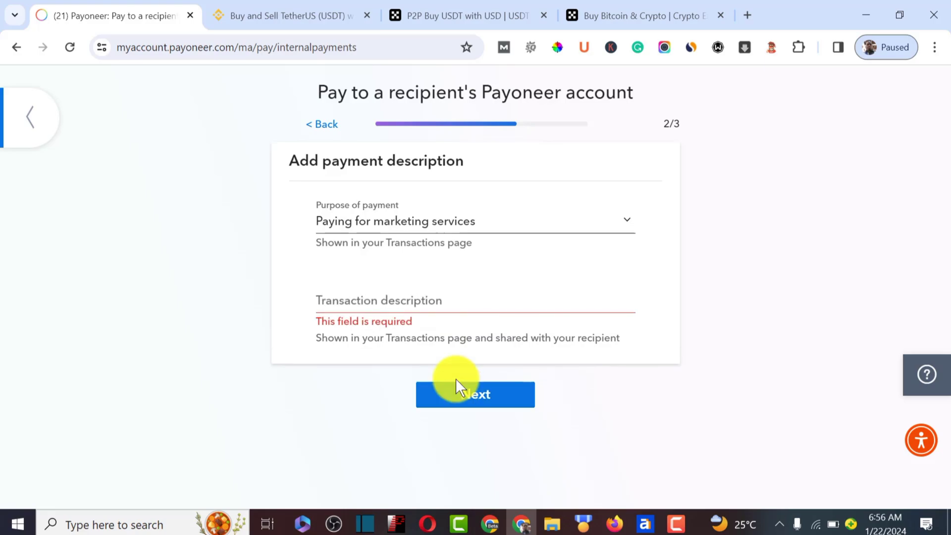
click(399, 298)
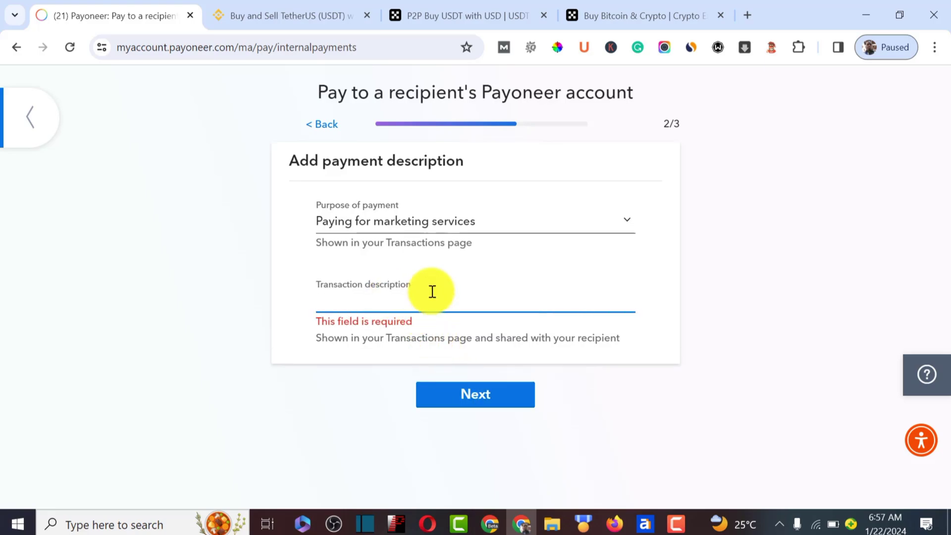
text(web design)
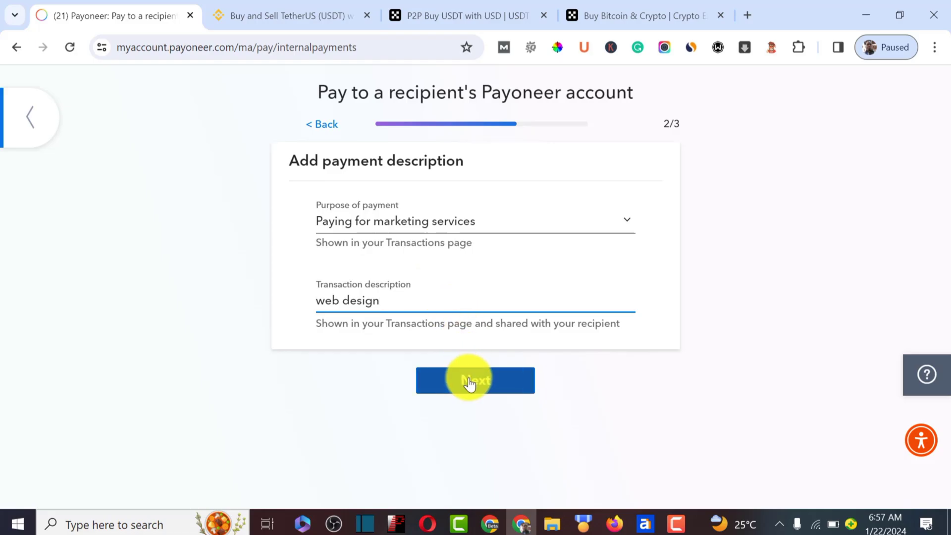
click(469, 382)
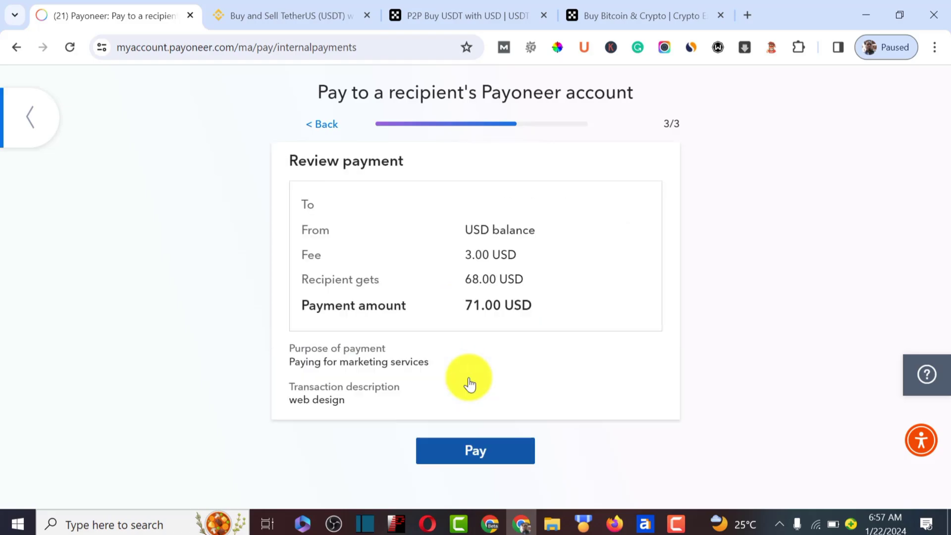
Step: Send the Payoneer payment and mark the OKX order as paid
click(483, 453)
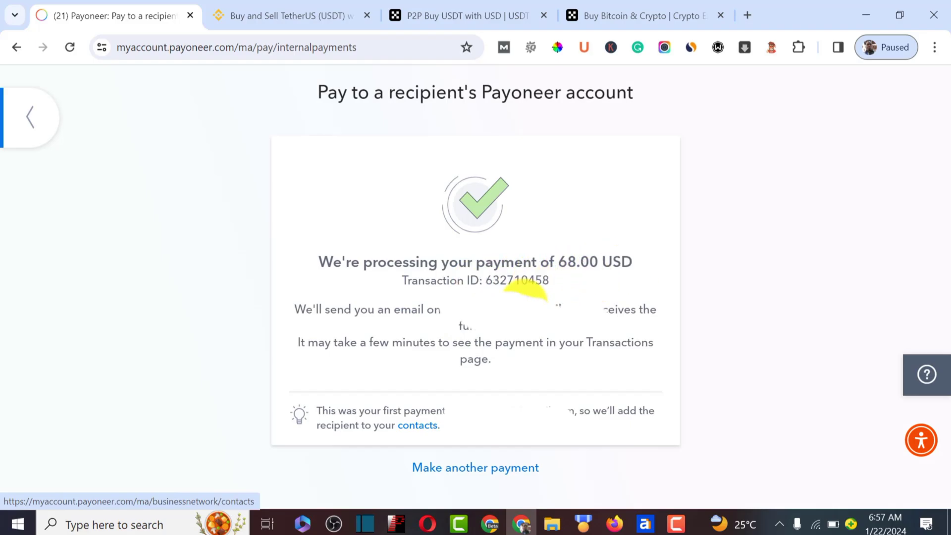
click(631, 11)
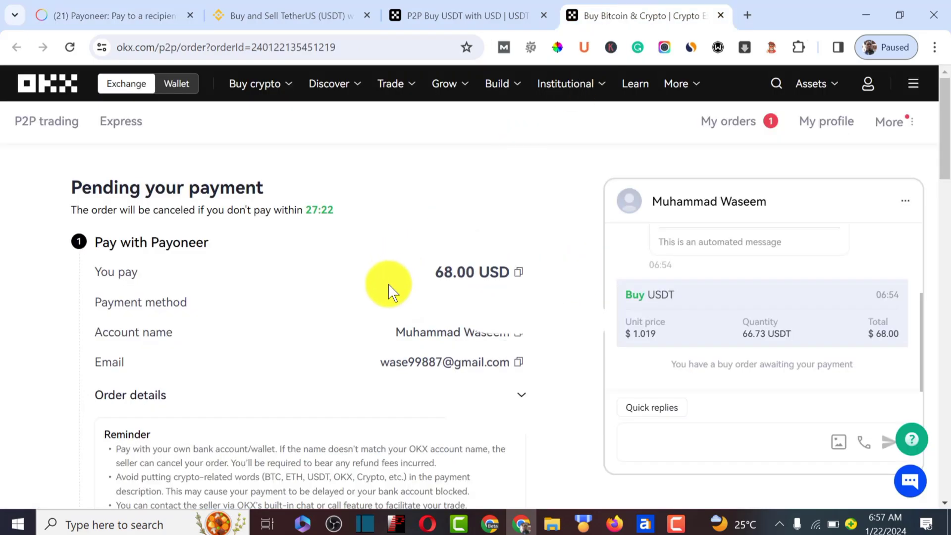
scroll(389, 287, down, 5)
scroll(388, 285, down, 1)
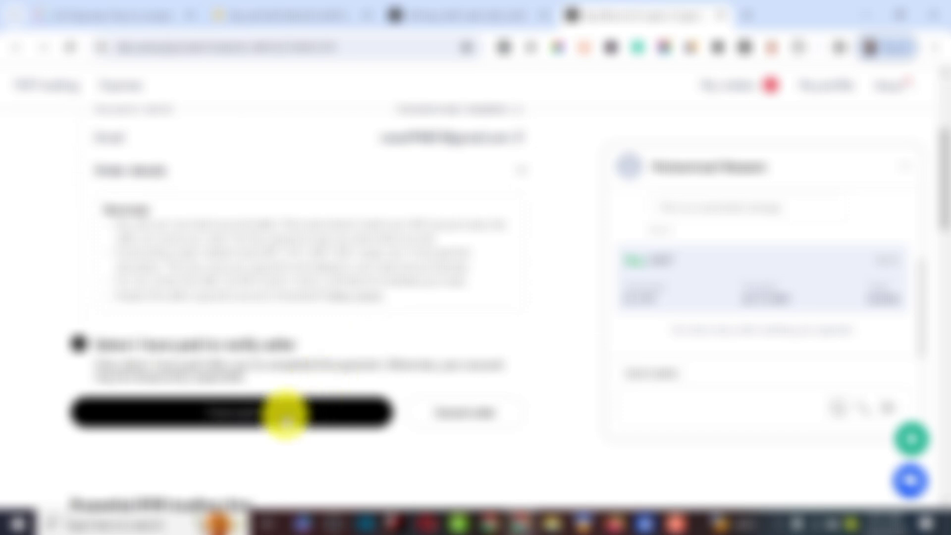
click(285, 415)
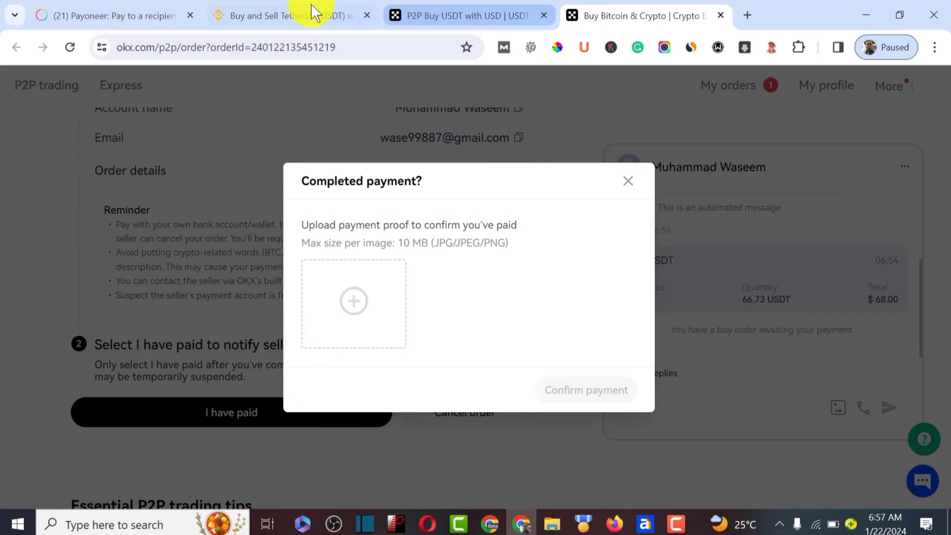
click(138, 6)
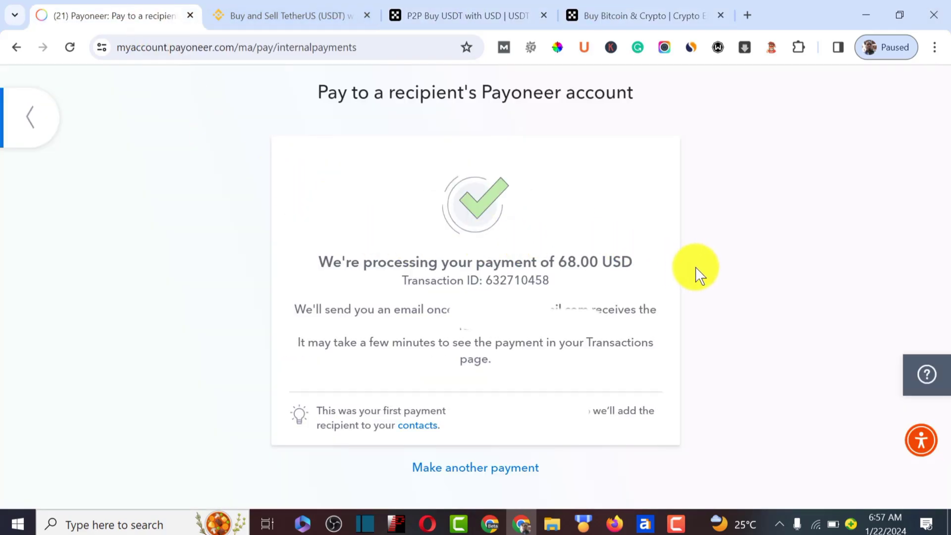
Step: Capture the Payoneer 68.00 USD confirmation card with Awesome Screenshot's Selected Area tool
click(665, 47)
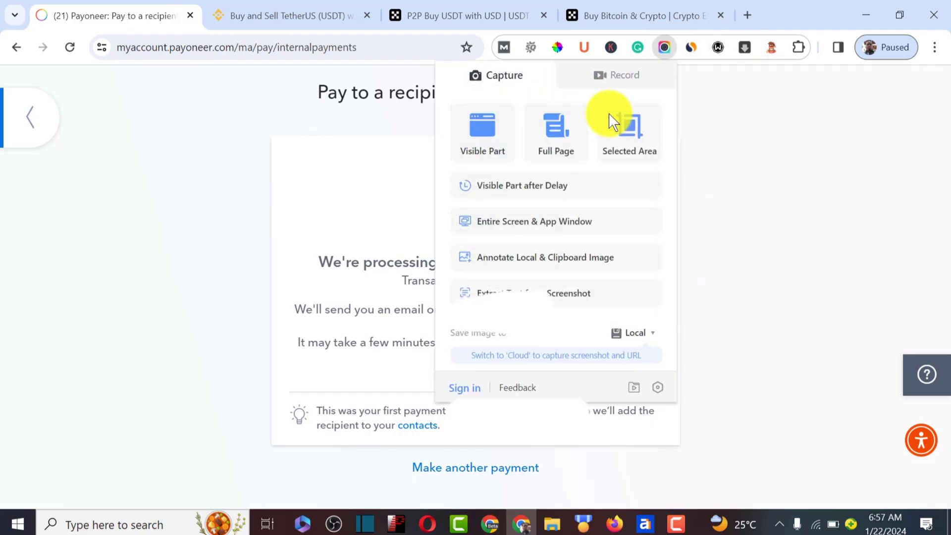
click(623, 141)
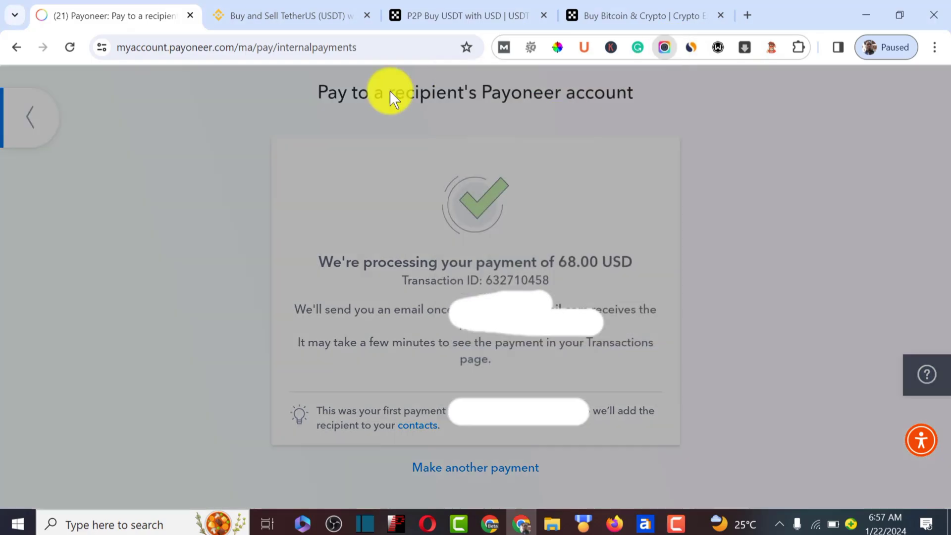
drag(261, 78, 700, 479)
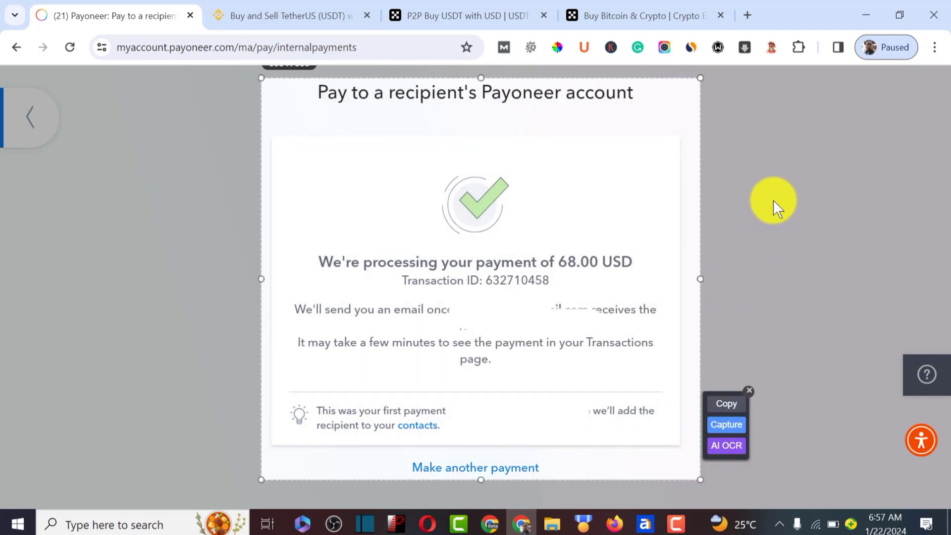
click(734, 434)
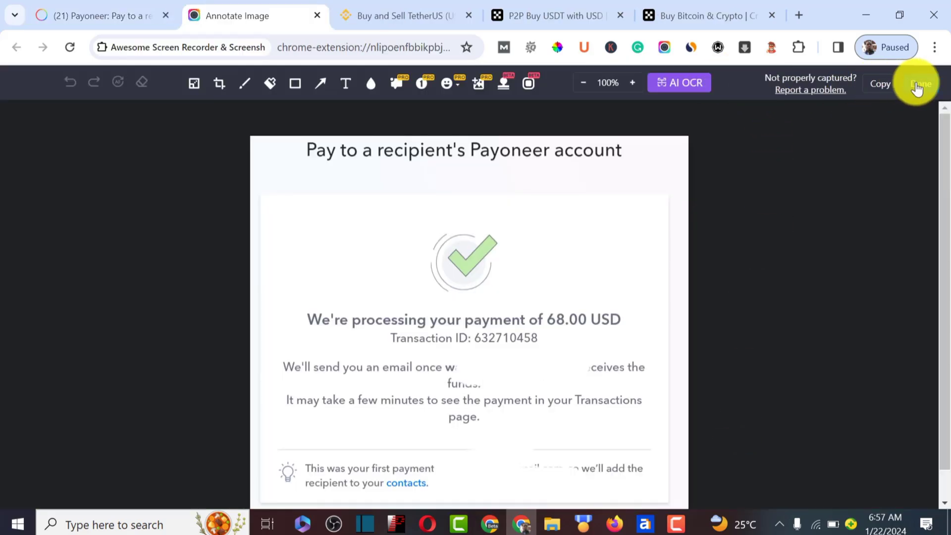
Step: Download the capture and save it to disk as an image file
click(919, 84)
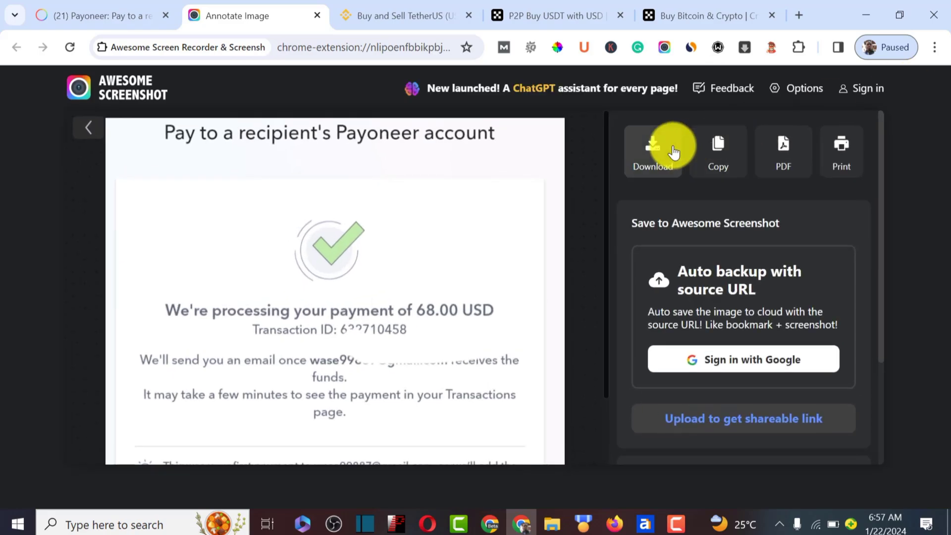
click(636, 154)
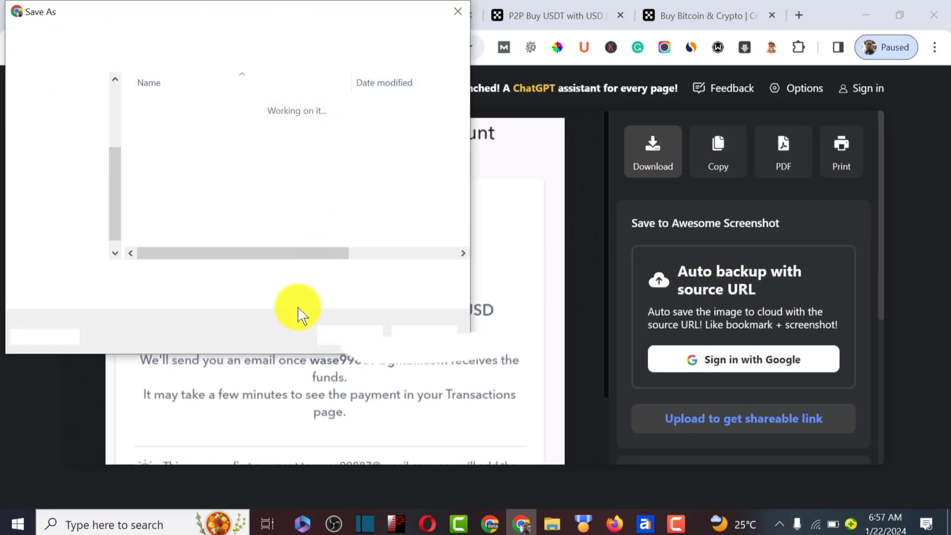
click(340, 332)
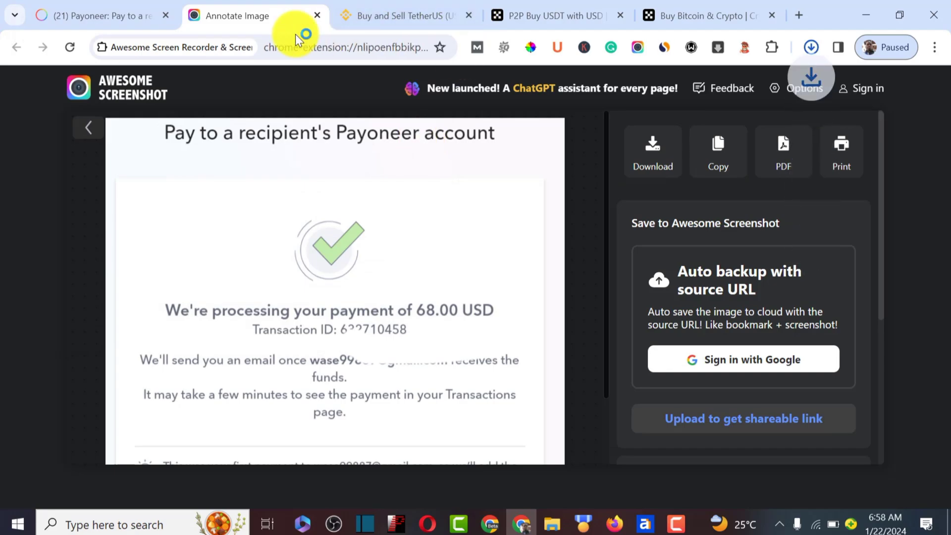
click(569, 12)
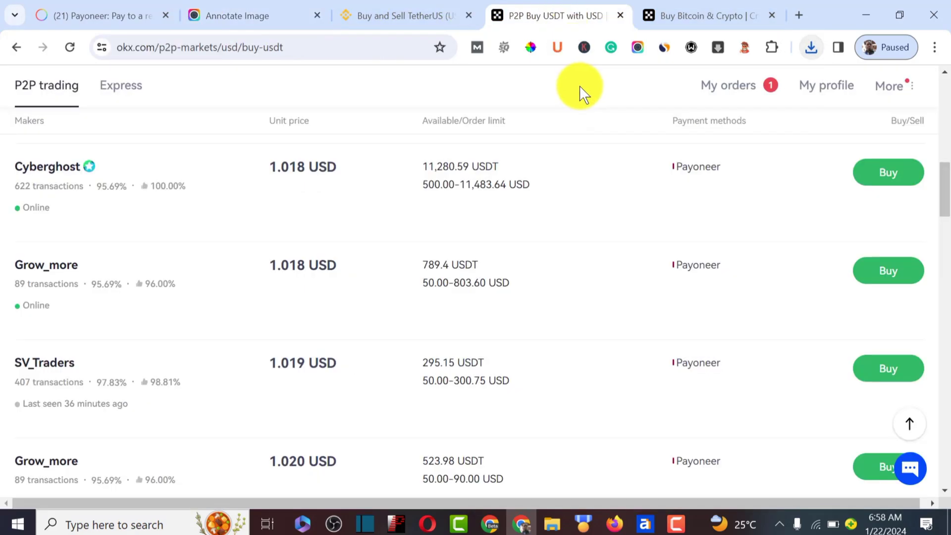
Step: Attach the downloaded Payoneer PNG as payment proof, confirm payment, and review the pending order
click(703, 10)
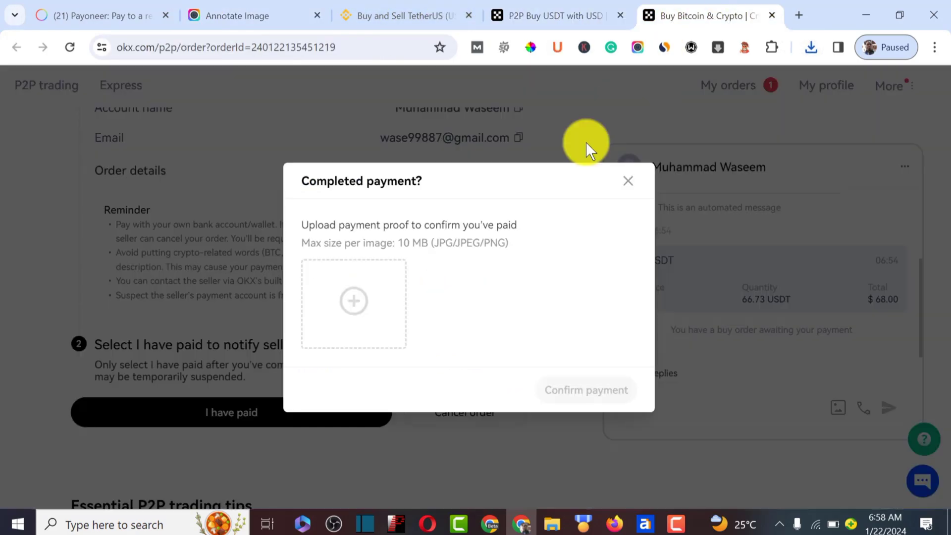
click(811, 47)
drag(700, 108, 363, 290)
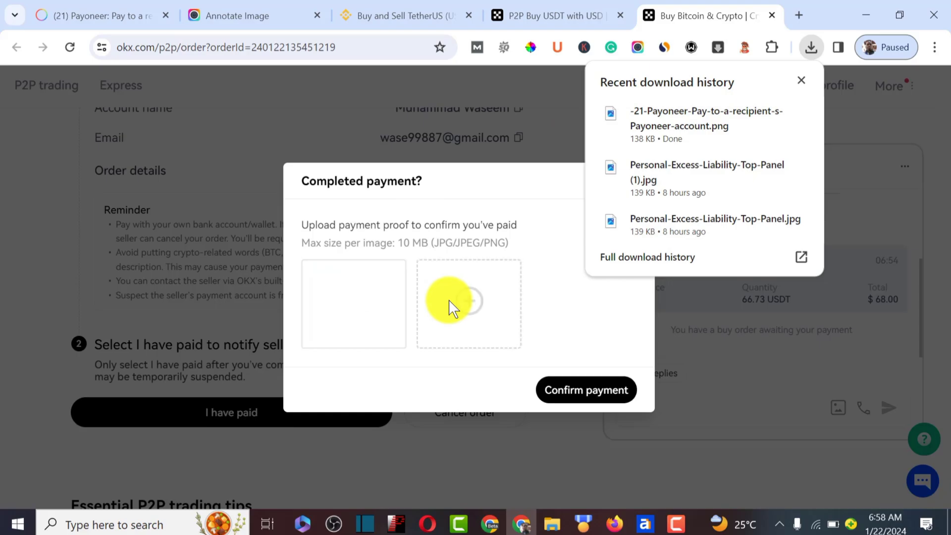
click(580, 392)
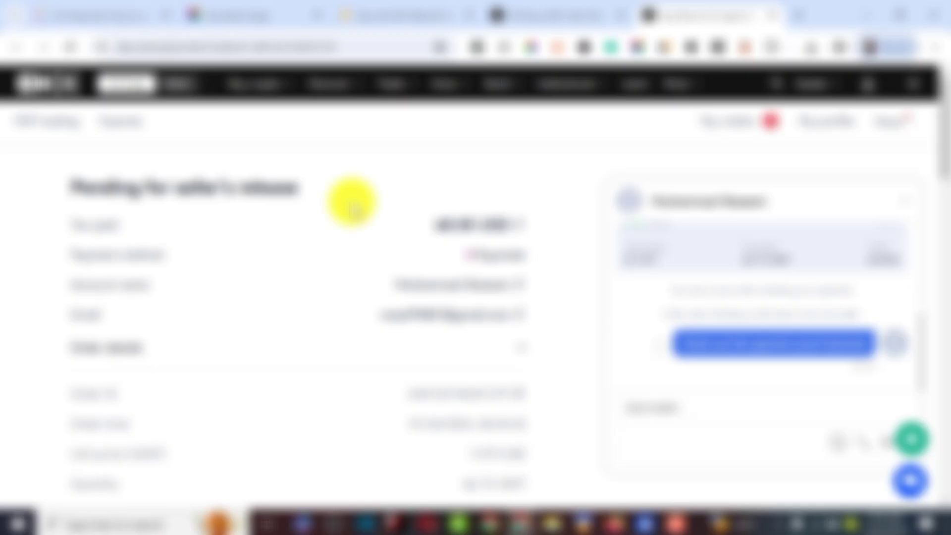
scroll(351, 204, down, 5)
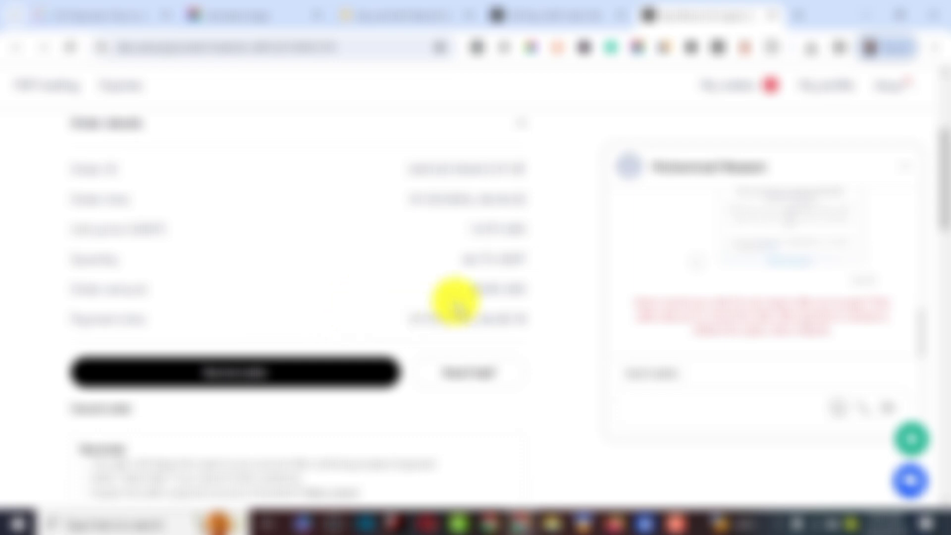
scroll(463, 337, up, 5)
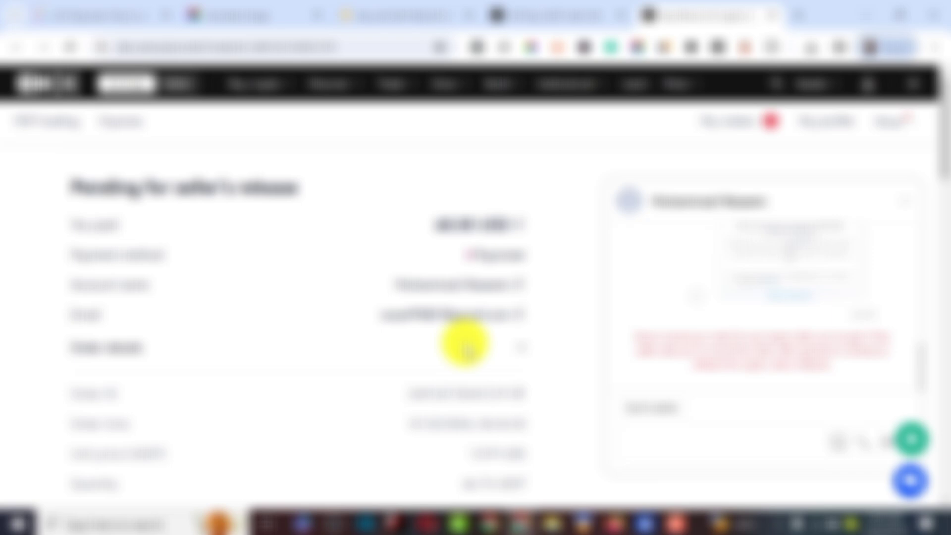
scroll(477, 341, down, 5)
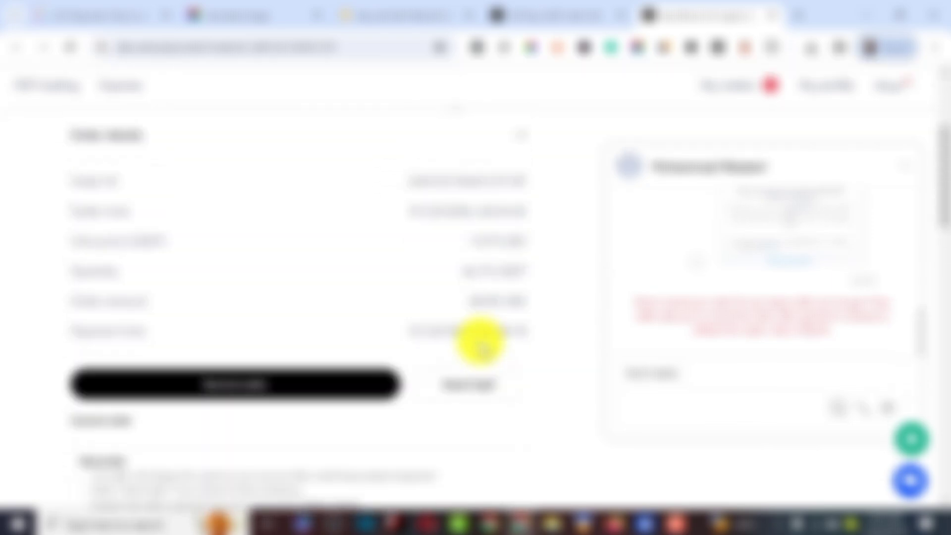
scroll(480, 342, up, 3)
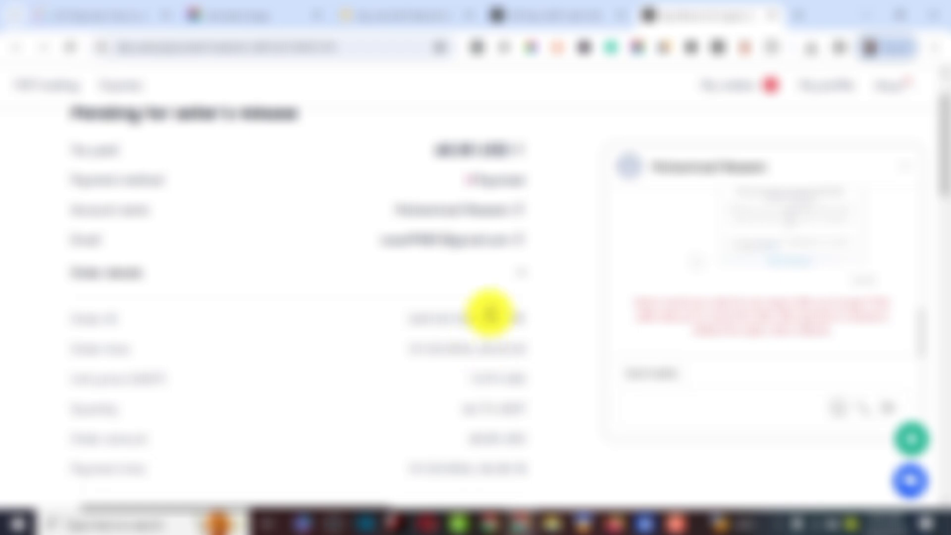
scroll(555, 319, down, 2)
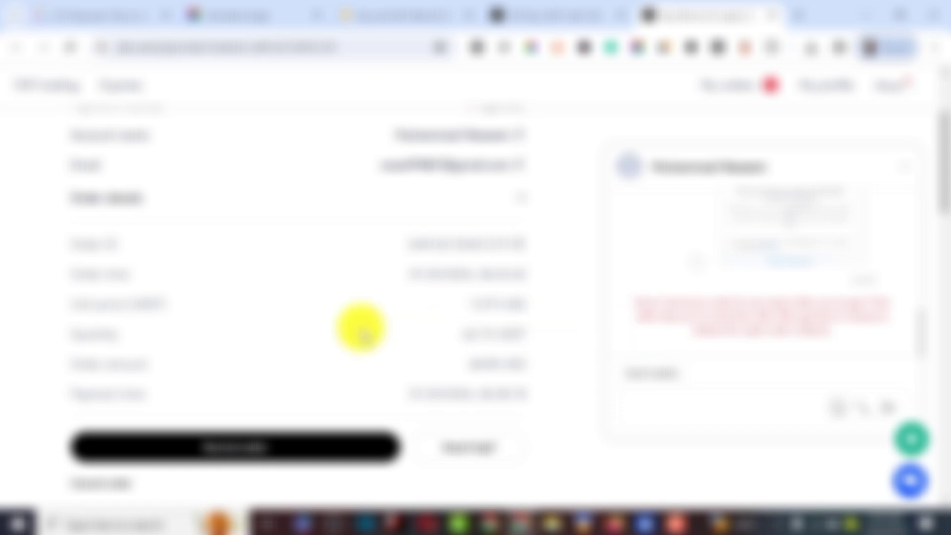
scroll(361, 329, down, 3)
scroll(548, 325, up, 3)
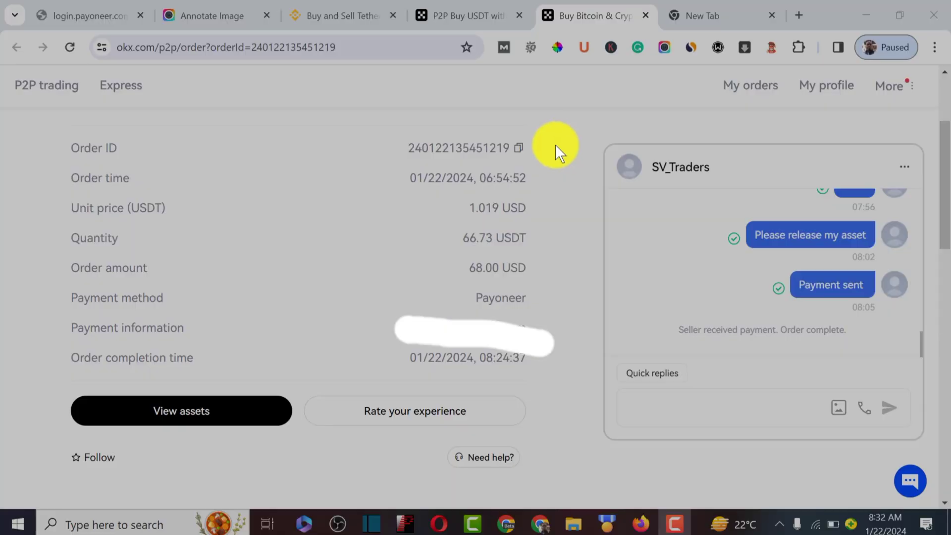
Step: From the fulfilled order's details, go to View assets to see the 146.16 USDT Funding balance
scroll(555, 145, up, 3)
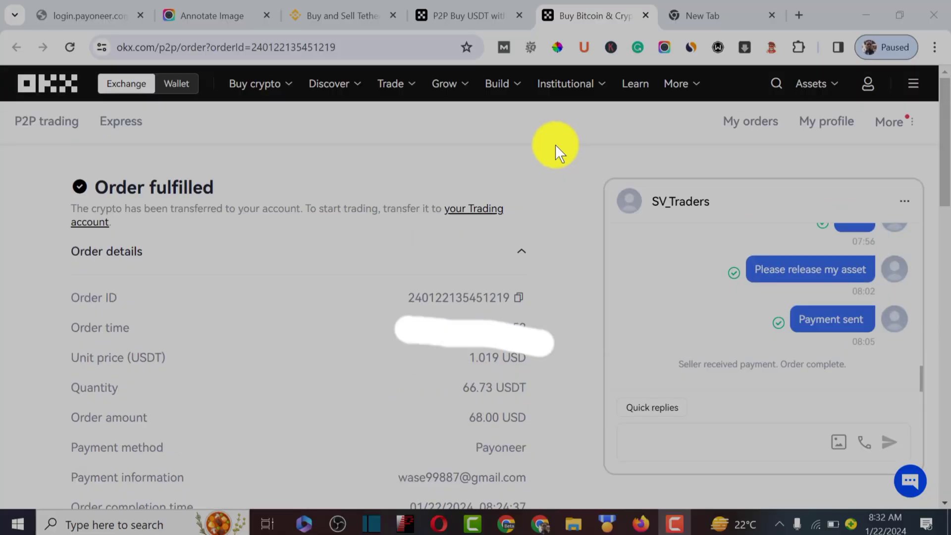
scroll(555, 145, down, 3)
scroll(555, 145, up, 3)
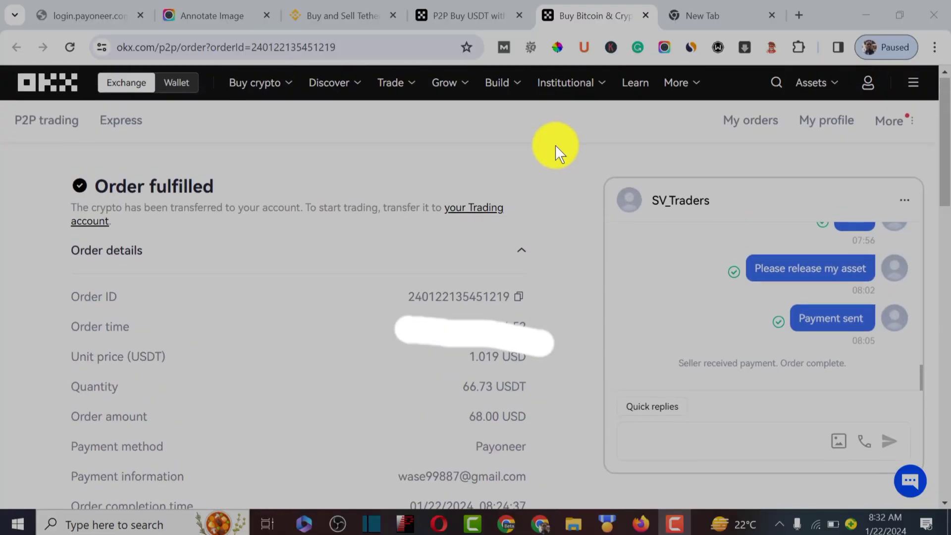
drag(66, 200, 242, 231)
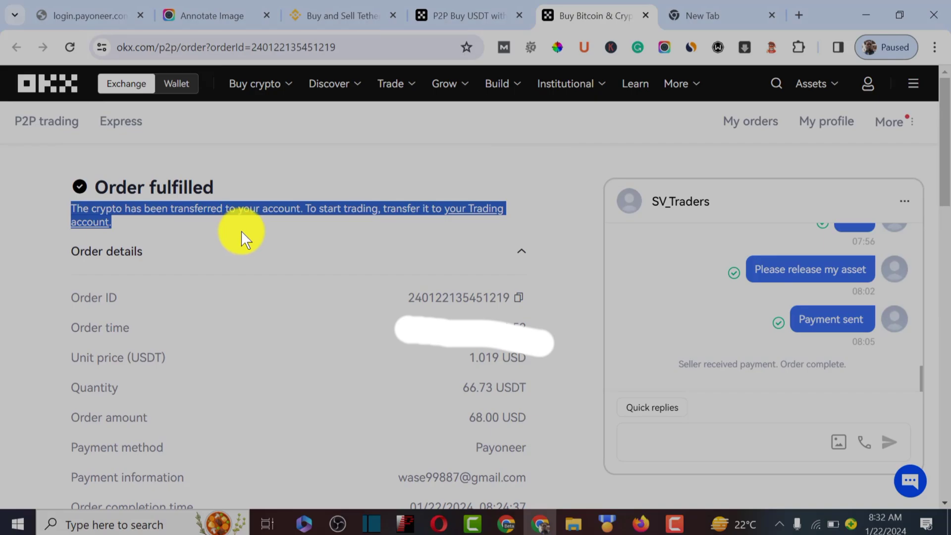
scroll(367, 228, down, 3)
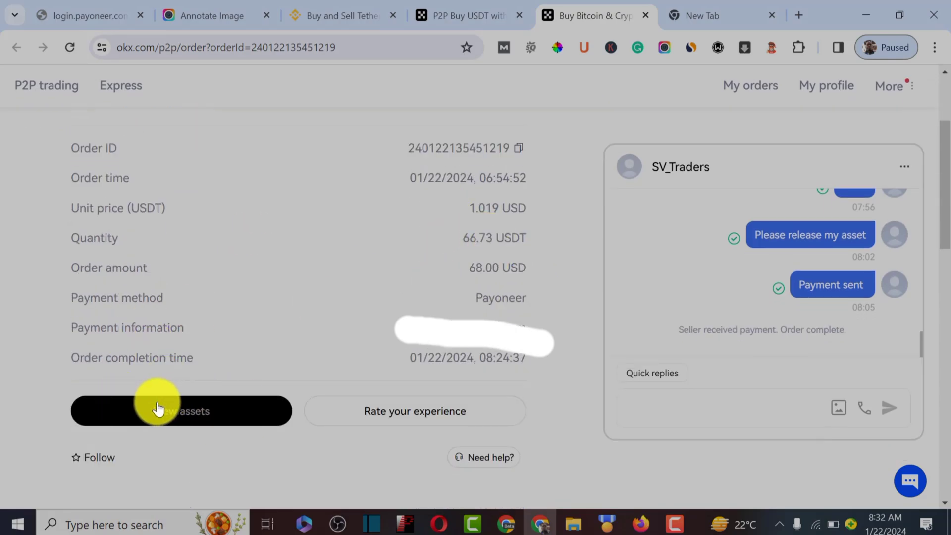
click(170, 413)
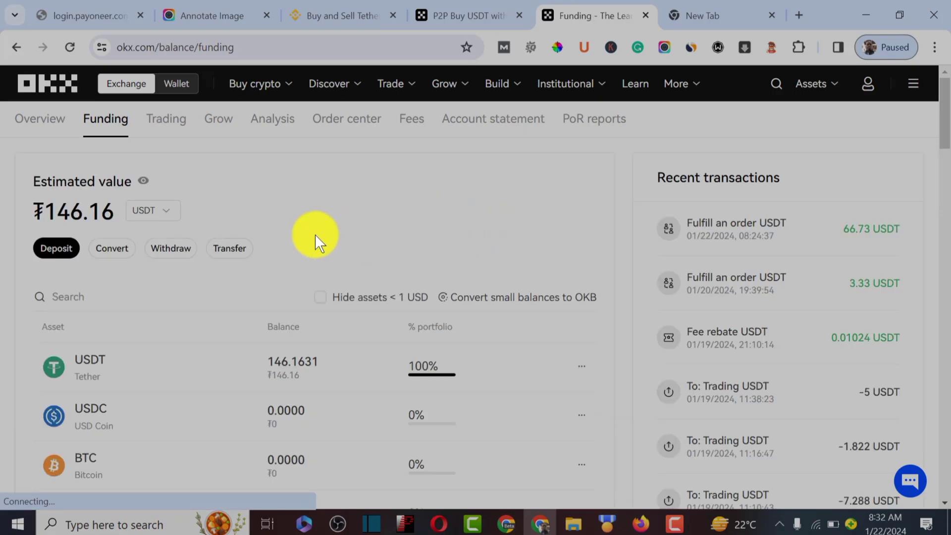
drag(20, 201, 111, 210)
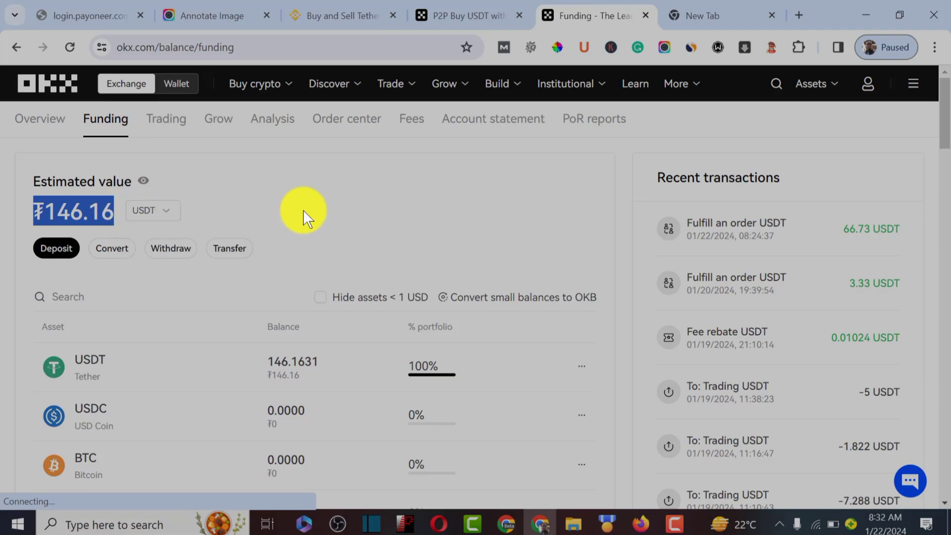
scroll(327, 218, down, 5)
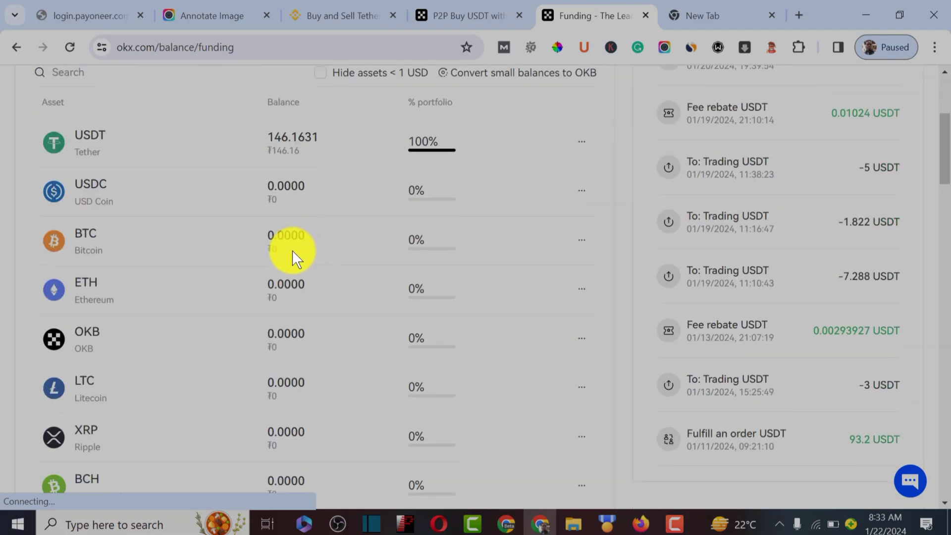
scroll(292, 251, down, 3)
scroll(198, 280, down, 4)
scroll(308, 297, down, 6)
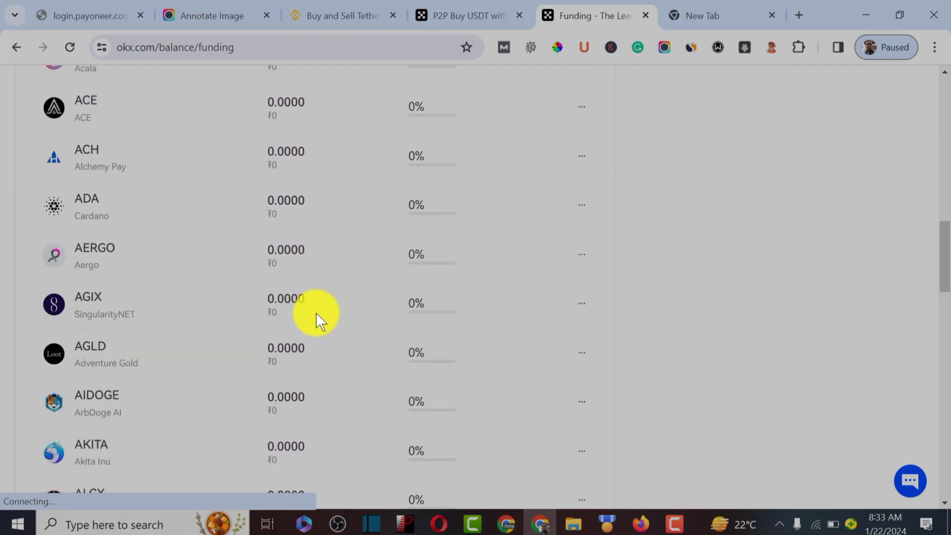
scroll(366, 315, up, 6)
scroll(419, 314, up, 10)
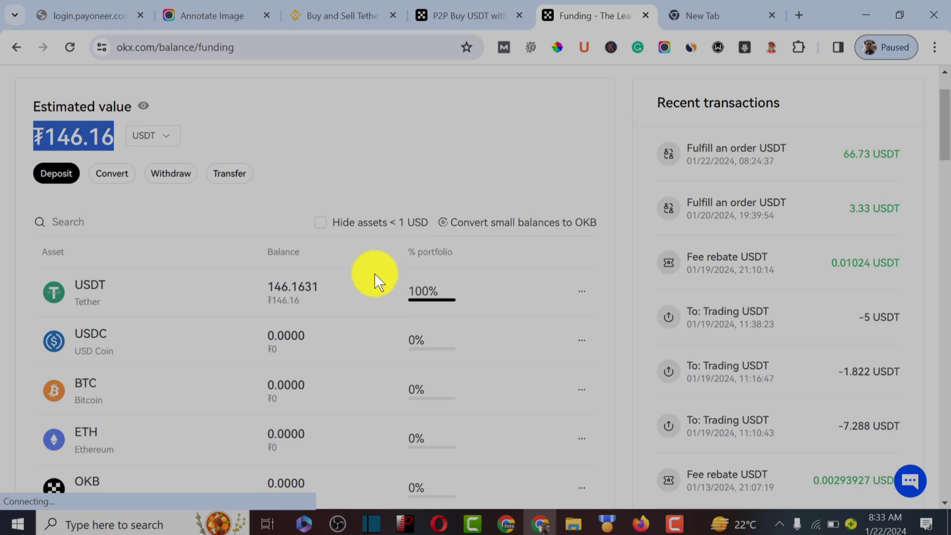
scroll(480, 197, up, 2)
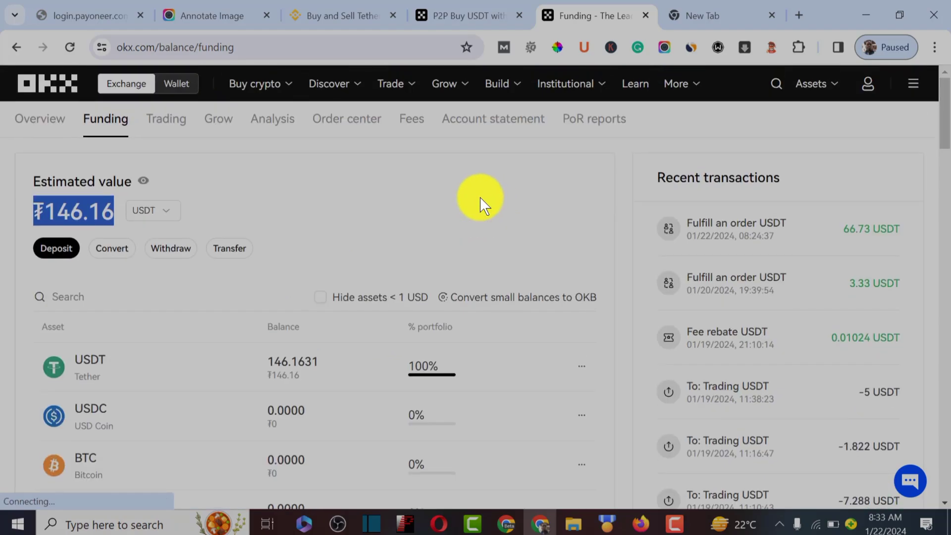